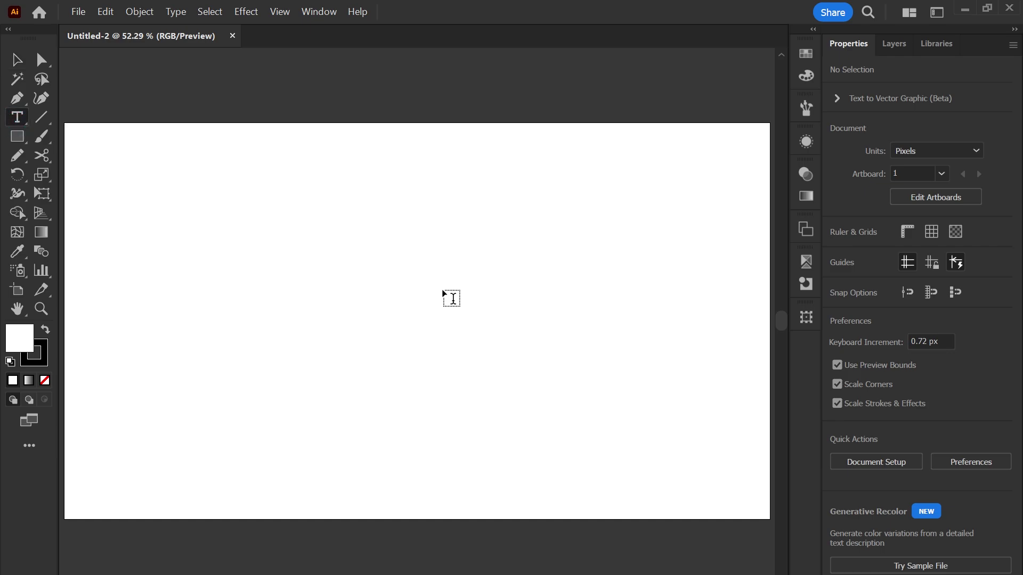
Type the Arabic phrase ان الله مع الصابرين on the artboard and scale it up large.
{"action": "left_click", "coordinate": [452, 298]}
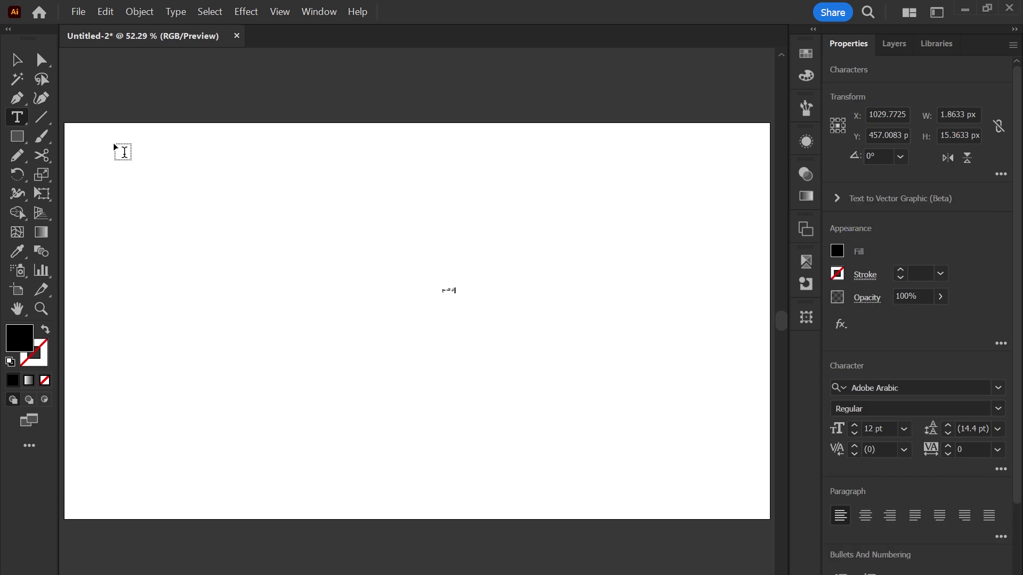
{"action": "key", "text": "Escape"}
{"action": "mouse_move", "coordinate": [442, 294]}
{"action": "left_mouse_down"}
{"action": "mouse_move", "coordinate": [278, 469]}
{"action": "mouse_move", "coordinate": [186, 503]}
{"action": "left_mouse_up"}
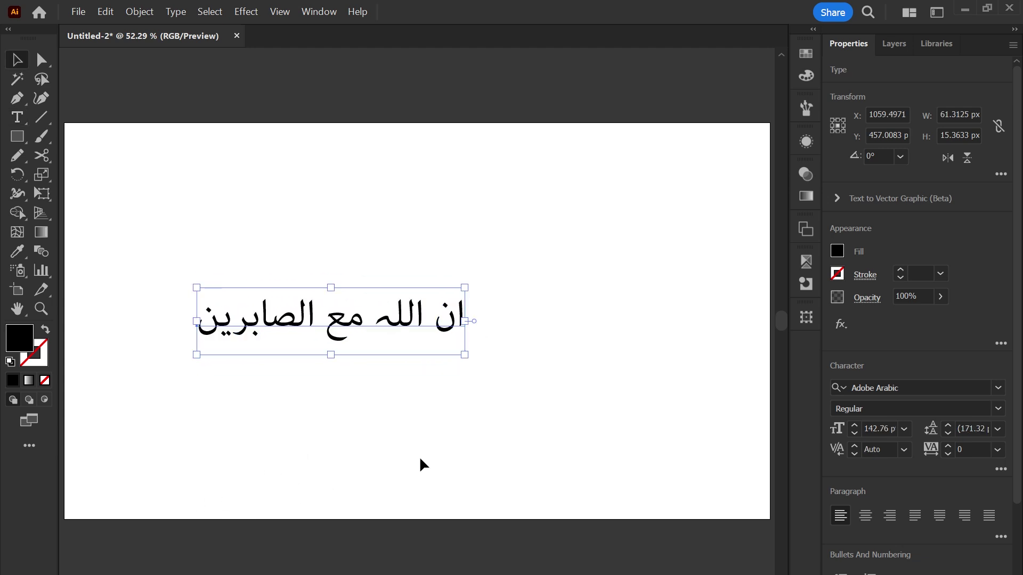
{"action": "left_click", "coordinate": [937, 387]}
Search 'gan' in the font field and apply Gandhara Suls to the phrase.
{"action": "type", "text": "کاز"}
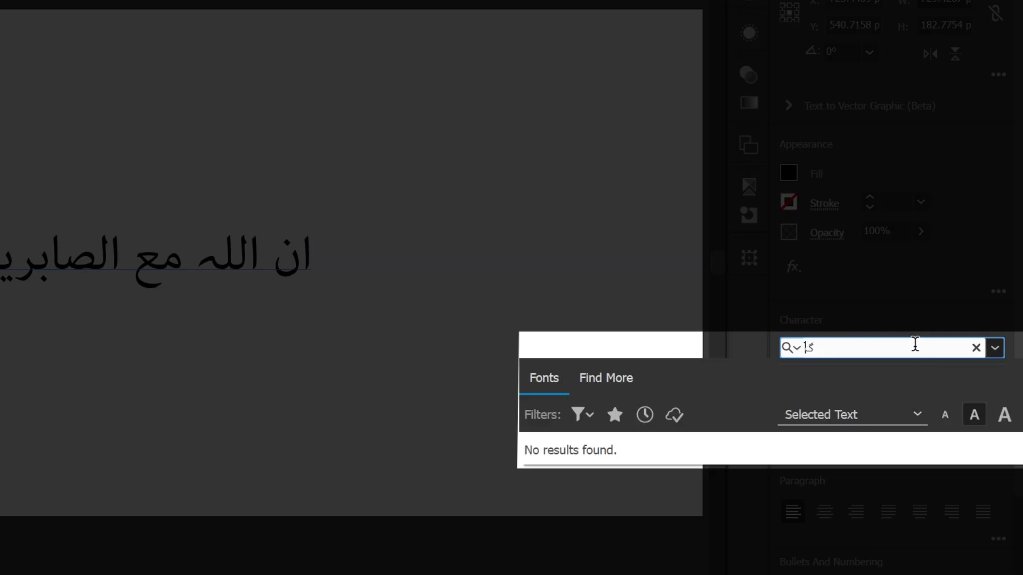
{"action": "key", "text": "BackSpace"}
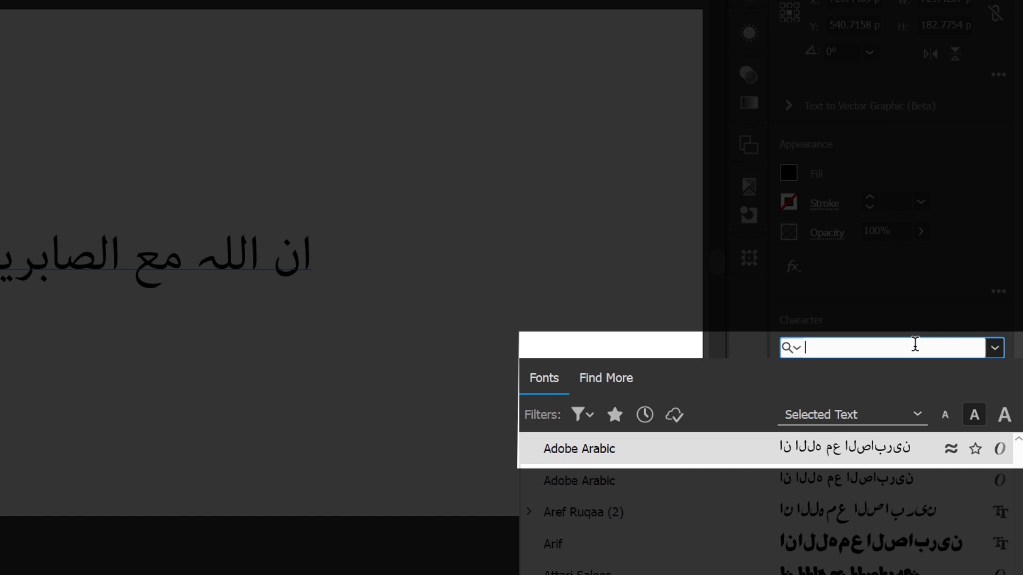
{"action": "type", "text": "gan"}
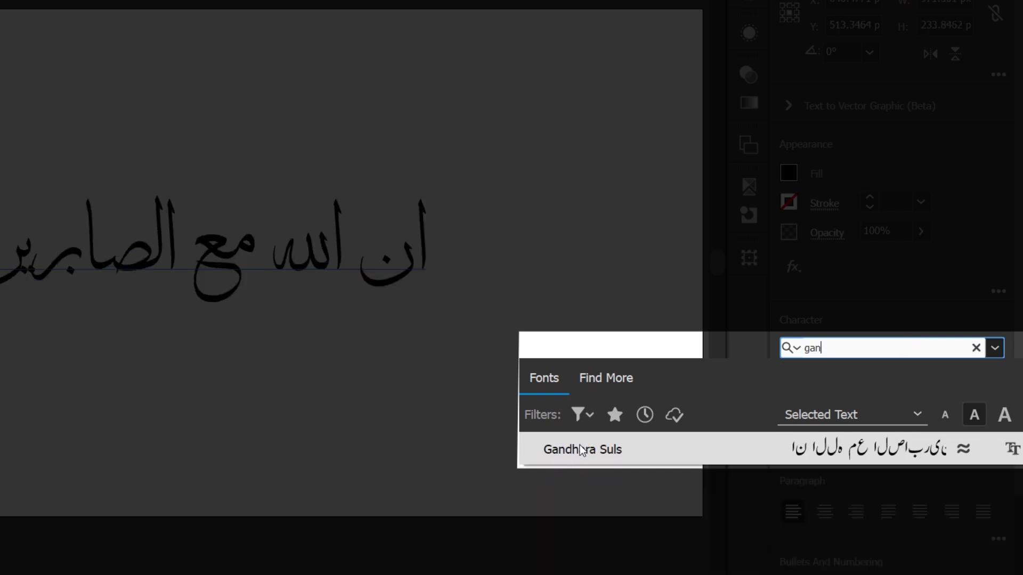
{"action": "left_click", "coordinate": [583, 451]}
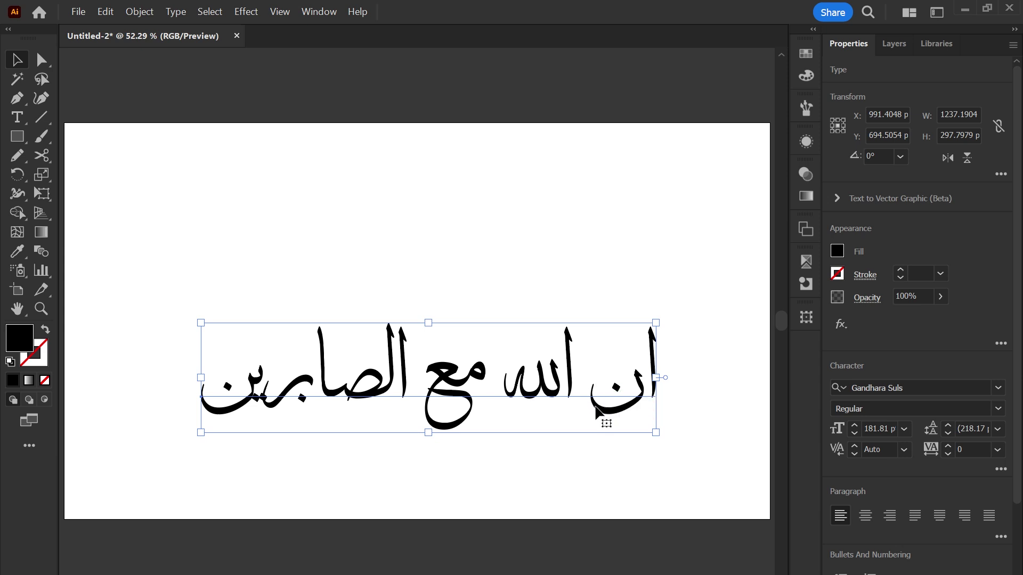
Outline the phrase, lift ان الله up-left, and start moving مع upward.
{"action": "key", "text": "ctrl+shift+o"}
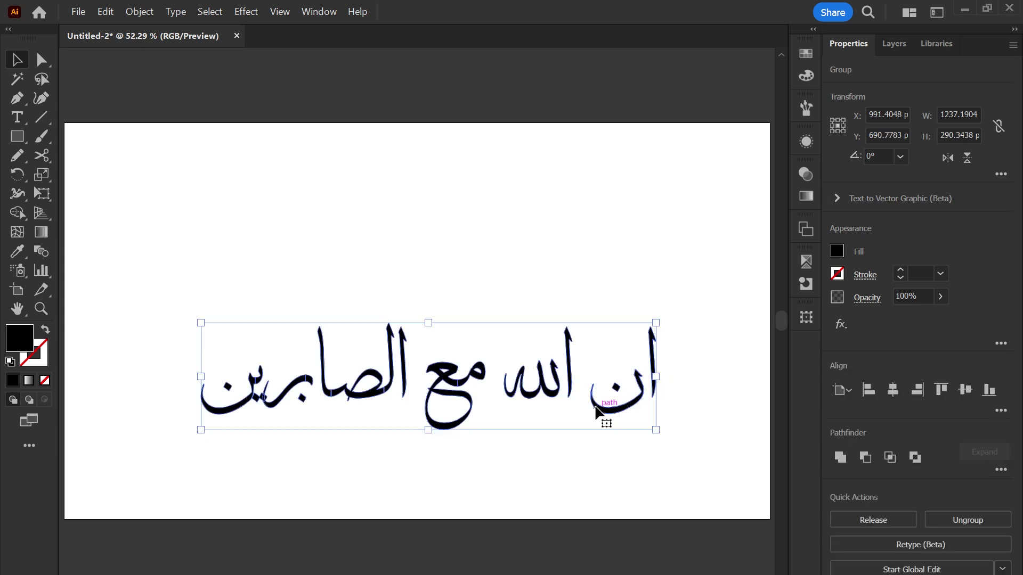
{"action": "double_click", "coordinate": [599, 410]}
{"action": "mouse_move", "coordinate": [709, 293]}
{"action": "left_mouse_down"}
{"action": "mouse_move", "coordinate": [522, 419]}
{"action": "mouse_move", "coordinate": [345, 331]}
{"action": "left_mouse_up"}
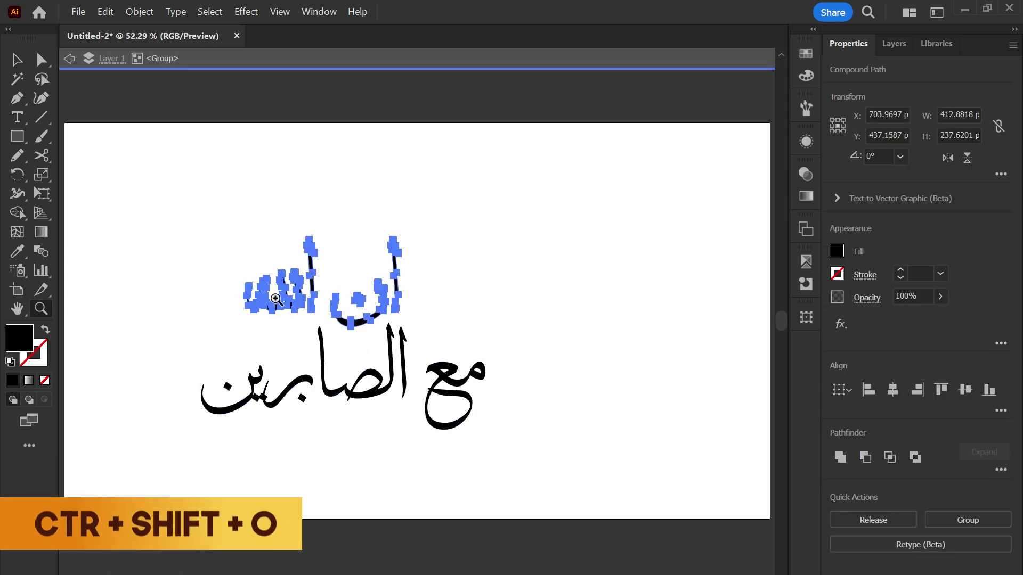
{"action": "scroll", "coordinate": [401, 395], "scroll_direction": "up", "scroll_amount": 3}
{"action": "left_click_drag", "start_coordinate": [401, 394], "coordinate": [417, 352]}
{"action": "mouse_move", "coordinate": [637, 407]}
{"action": "left_mouse_down"}
{"action": "mouse_move", "coordinate": [620, 362]}
{"action": "mouse_move", "coordinate": [610, 369]}
{"action": "left_mouse_up"}
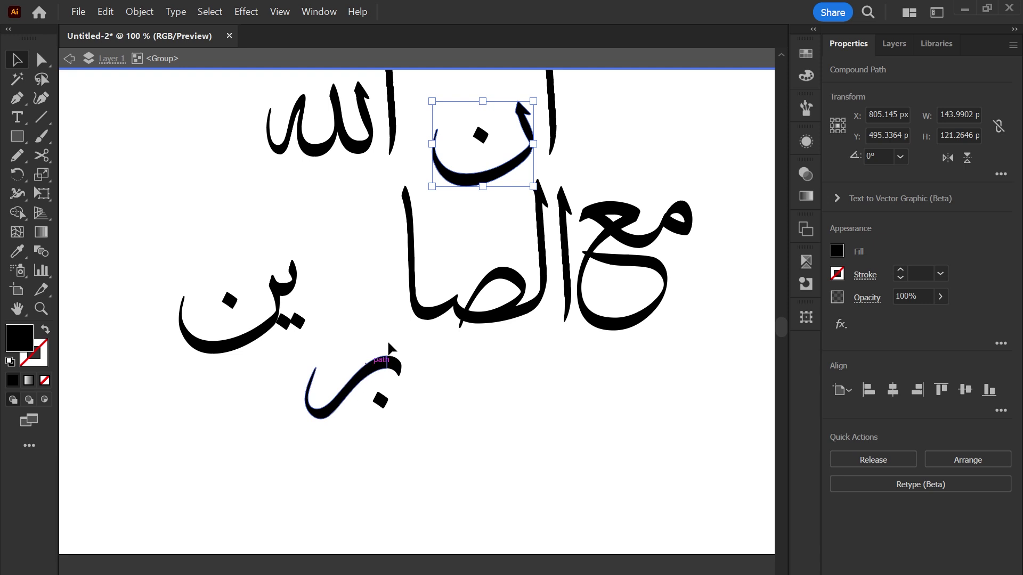
Move the ن curve down beside بر, zoom in, and tilt it slightly over the ب.
{"action": "left_click_drag", "start_coordinate": [495, 178], "coordinate": [484, 352]}
{"action": "key", "text": "z"}
{"action": "mouse_move", "coordinate": [490, 437]}
{"action": "left_mouse_down"}
{"action": "mouse_move", "coordinate": [610, 458]}
{"action": "mouse_move", "coordinate": [369, 372]}
{"action": "left_mouse_up"}
{"action": "key", "text": "v"}
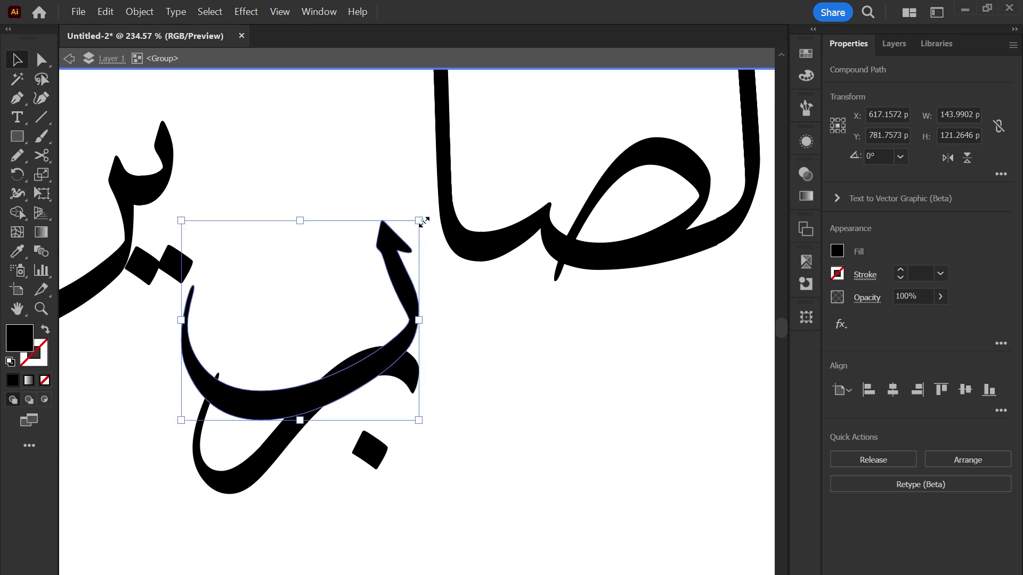
{"action": "left_click_drag", "start_coordinate": [424, 222], "coordinate": [432, 232]}
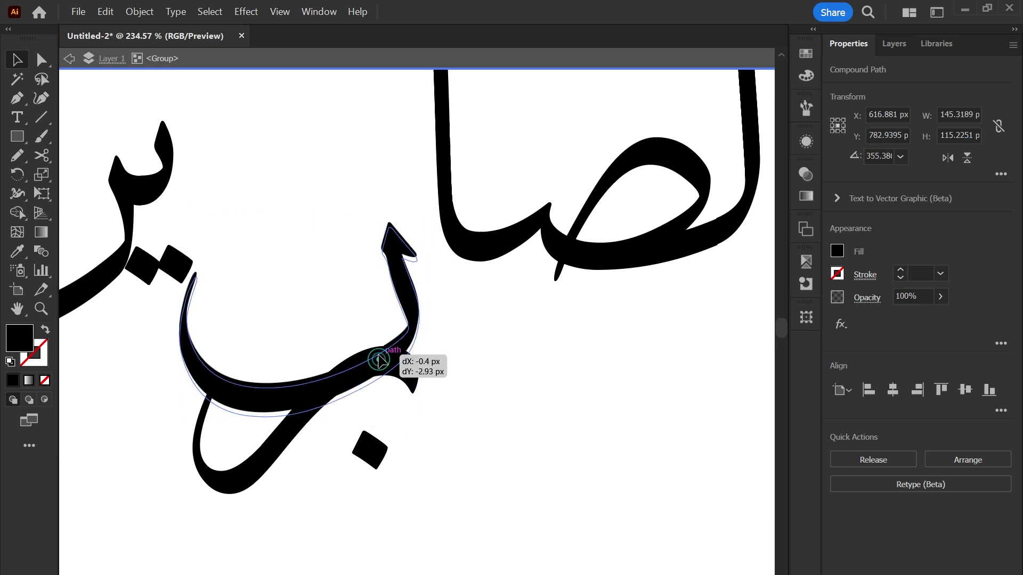
Nudge the tilted curve over the ب and trim the extra arc with Shape Builder.
{"action": "left_click_drag", "start_coordinate": [377, 361], "coordinate": [378, 361]}
{"action": "left_click", "coordinate": [437, 384]}
{"action": "left_click_drag", "start_coordinate": [343, 393], "coordinate": [328, 394]}
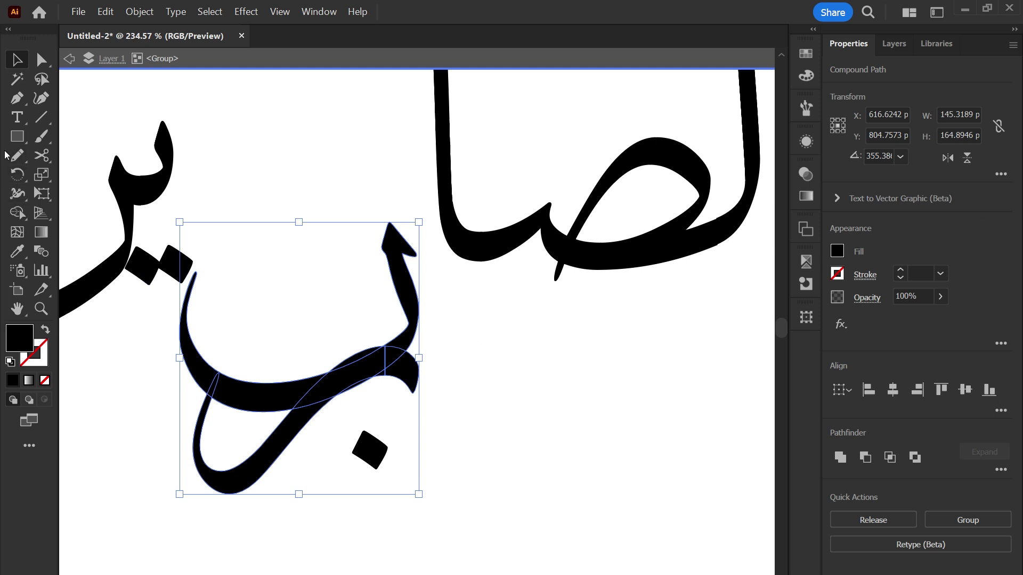
{"action": "left_click", "coordinate": [18, 214]}
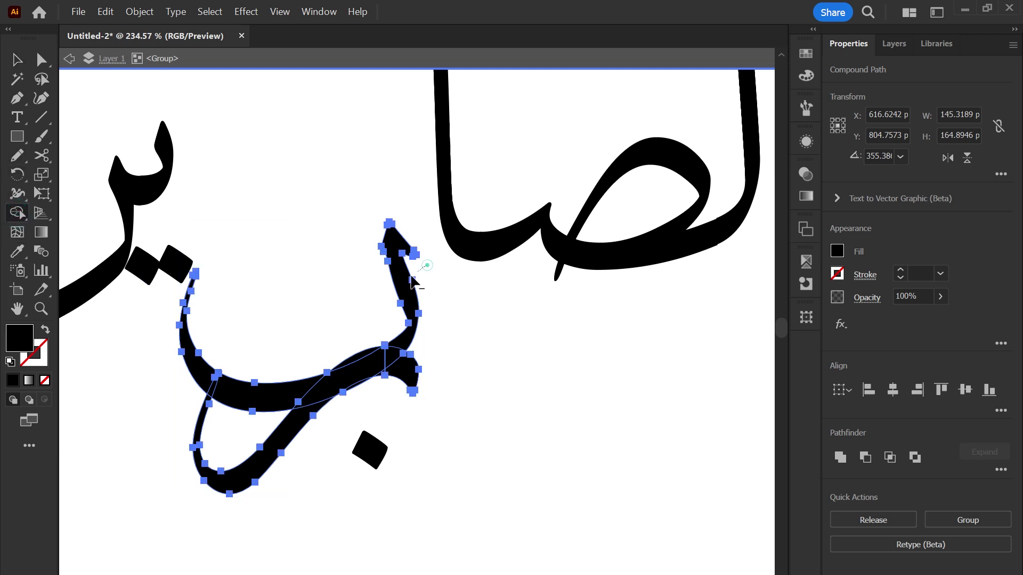
{"action": "left_click", "coordinate": [406, 314], "text": "alt"}
{"action": "key", "text": "ctrl+z"}
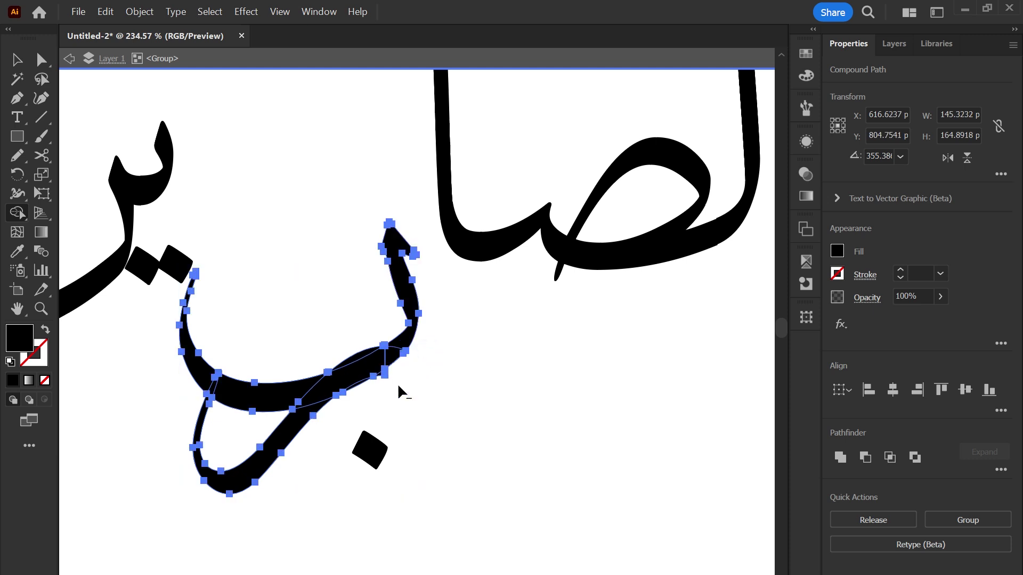
{"action": "left_click", "coordinate": [250, 394], "text": "alt"}
{"action": "key", "text": "ctrl+shift+a"}
Merge the small leftover piece at the joint into the ب stroke with Shape Builder.
{"action": "key", "text": "z"}
{"action": "left_click_drag", "start_coordinate": [336, 342], "coordinate": [568, 482]}
{"action": "key", "text": "v"}
{"action": "left_click_drag", "start_coordinate": [656, 414], "coordinate": [399, 514]}
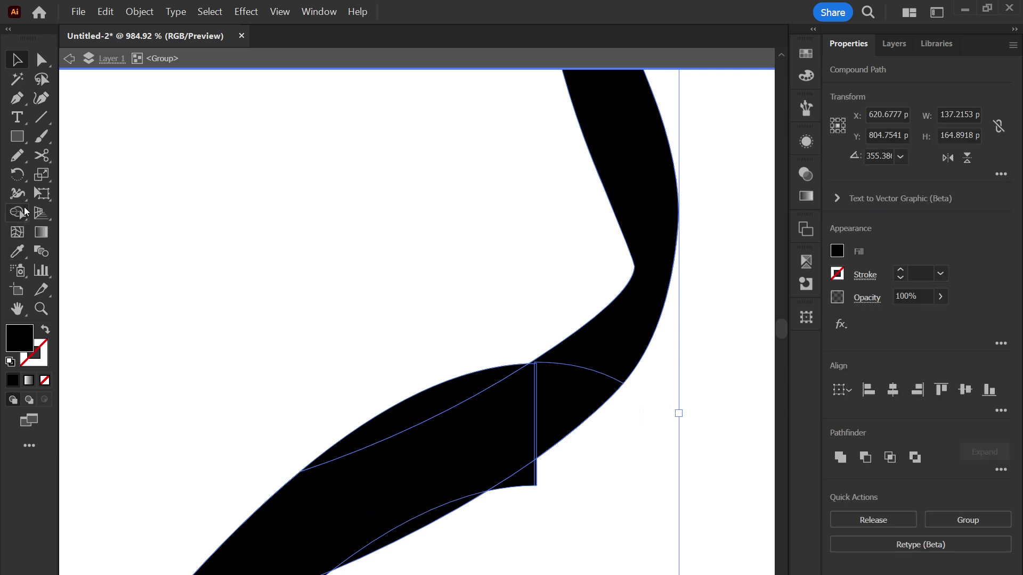
{"action": "key", "text": "shift+m"}
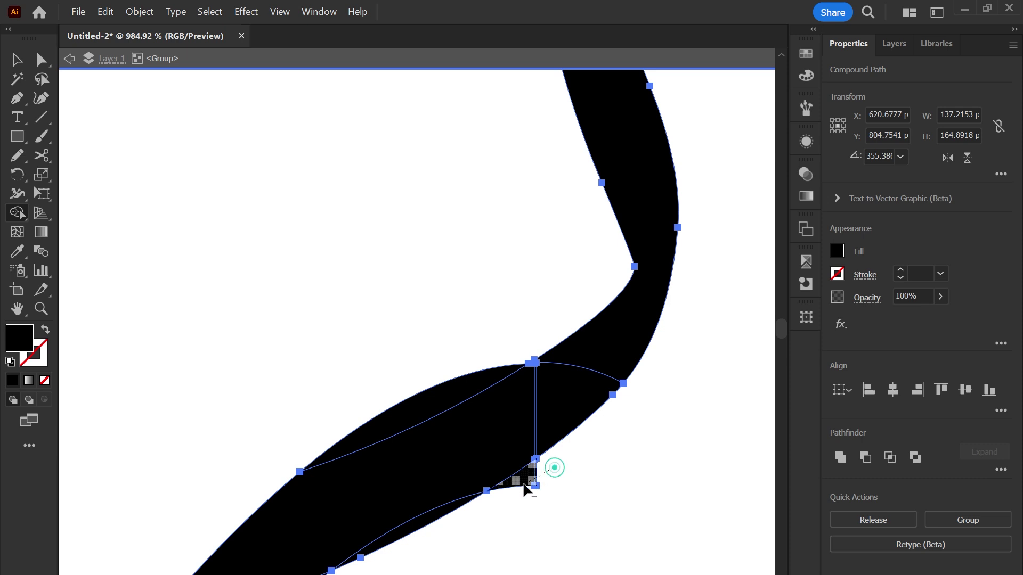
{"action": "left_click", "coordinate": [529, 486], "text": "alt"}
{"action": "key", "text": "v"}
{"action": "key", "text": "ctrl+minus"}
{"action": "key", "text": "ctrl+minus"}
Smooth the curve near the joint by dragging an anchor with Direct Selection.
{"action": "key", "text": "a"}
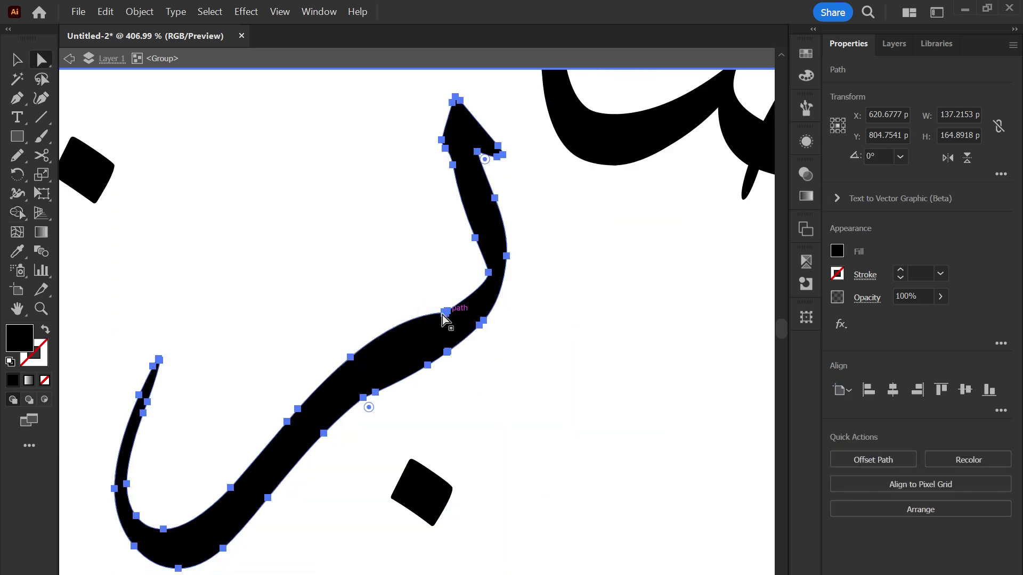
{"action": "left_click", "coordinate": [416, 314]}
{"action": "left_click_drag", "start_coordinate": [417, 314], "coordinate": [387, 330]}
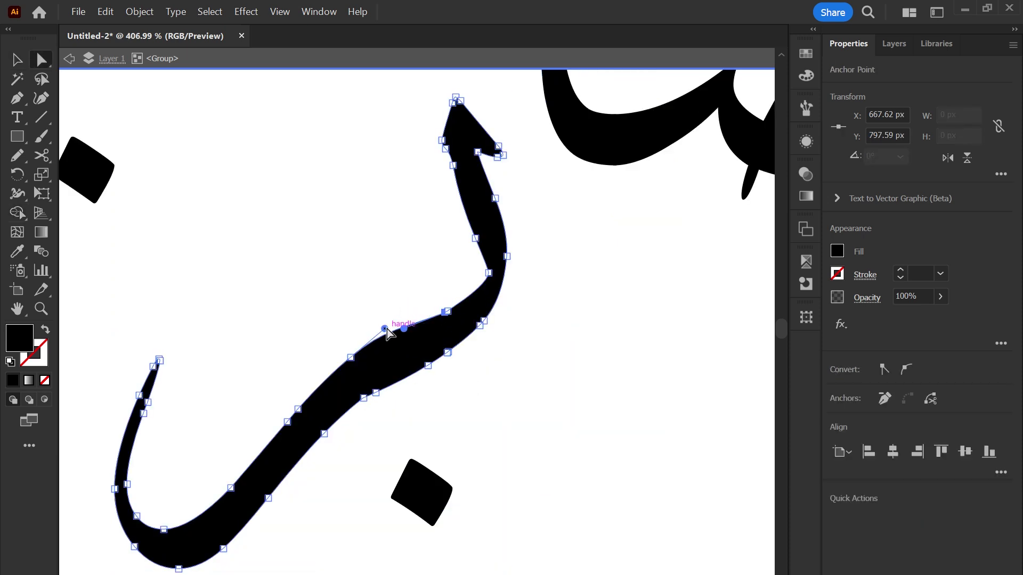
{"action": "key", "text": "ctrl+0"}
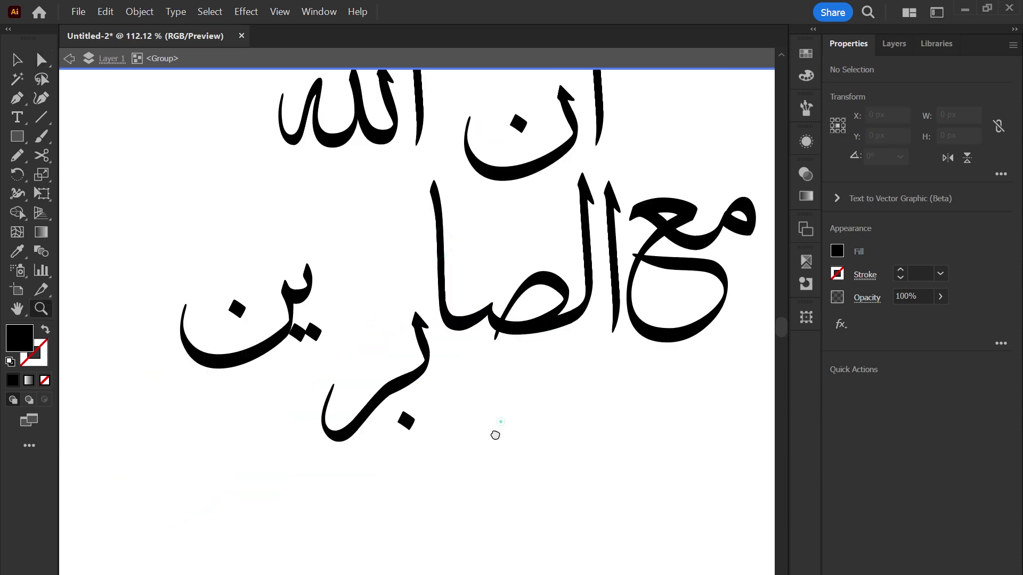
Move the ر and the ين up so they overlap الصا.
{"action": "key", "text": "v"}
{"action": "left_click", "coordinate": [383, 506]}
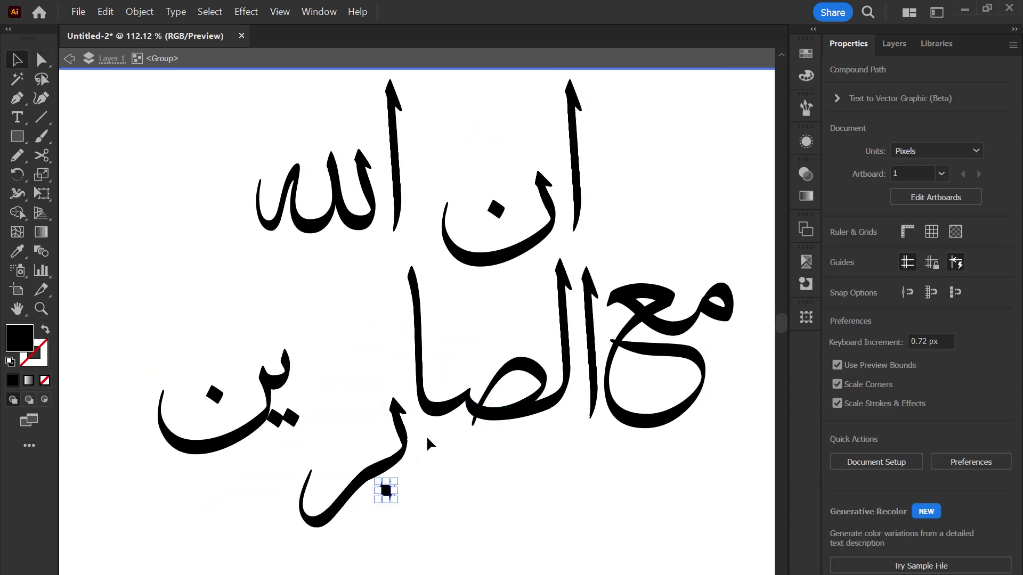
{"action": "left_click_drag", "start_coordinate": [399, 437], "coordinate": [463, 356]}
{"action": "scroll", "coordinate": [464, 373], "scroll_direction": "up", "scroll_amount": 5}
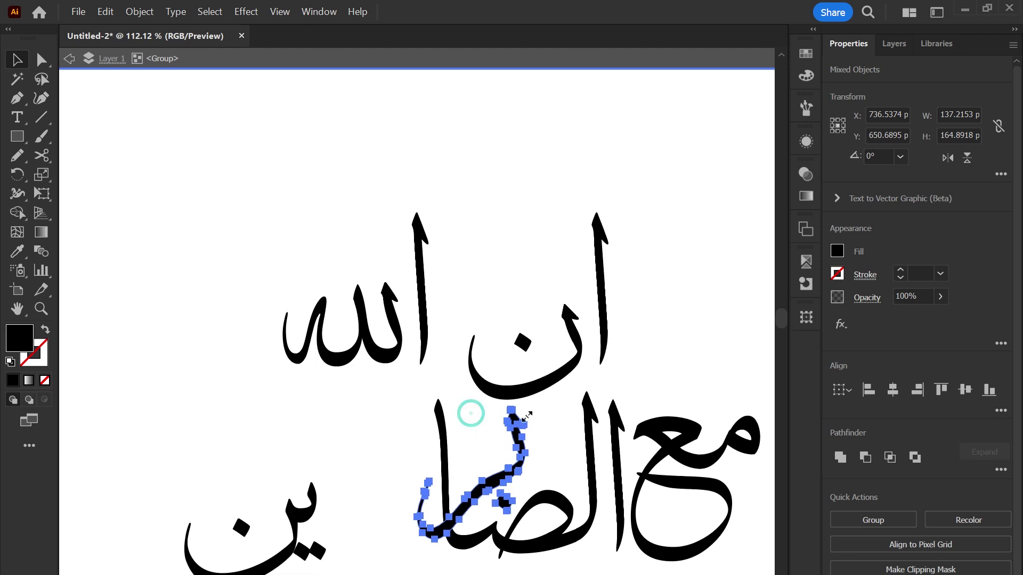
{"action": "left_click", "coordinate": [557, 376]}
{"action": "scroll", "coordinate": [556, 375], "scroll_direction": "down", "scroll_amount": 3}
{"action": "left_click_drag", "start_coordinate": [341, 429], "coordinate": [519, 357]}
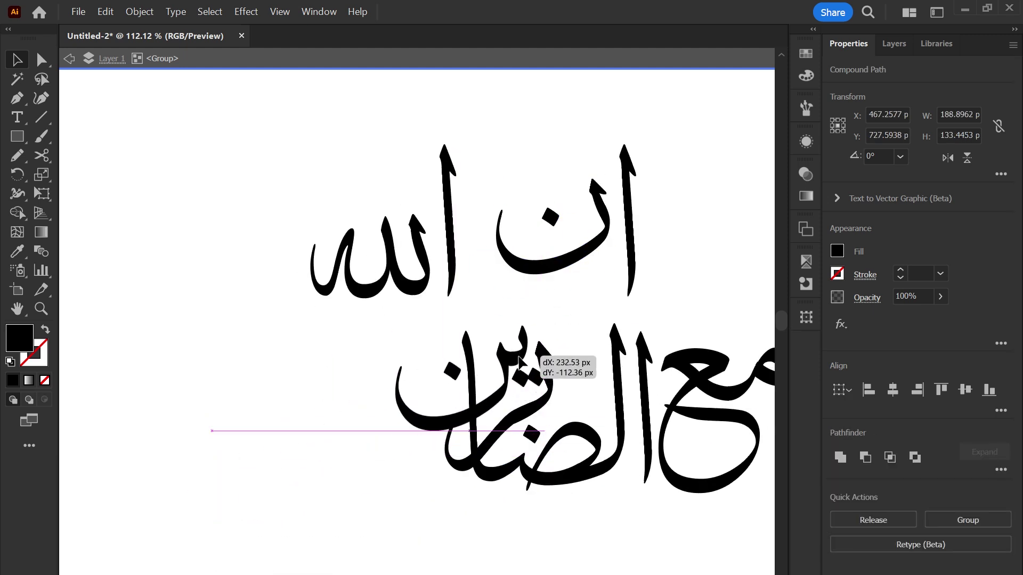
Shift الله closer to ان, reposition the tall alef, then exit isolation mode.
{"action": "scroll", "coordinate": [519, 360], "scroll_direction": "up", "scroll_amount": 3}
{"action": "left_click", "coordinate": [349, 317]}
{"action": "mouse_move", "coordinate": [349, 317]}
{"action": "left_mouse_down"}
{"action": "mouse_move", "coordinate": [501, 314]}
{"action": "mouse_move", "coordinate": [558, 291]}
{"action": "left_mouse_up"}
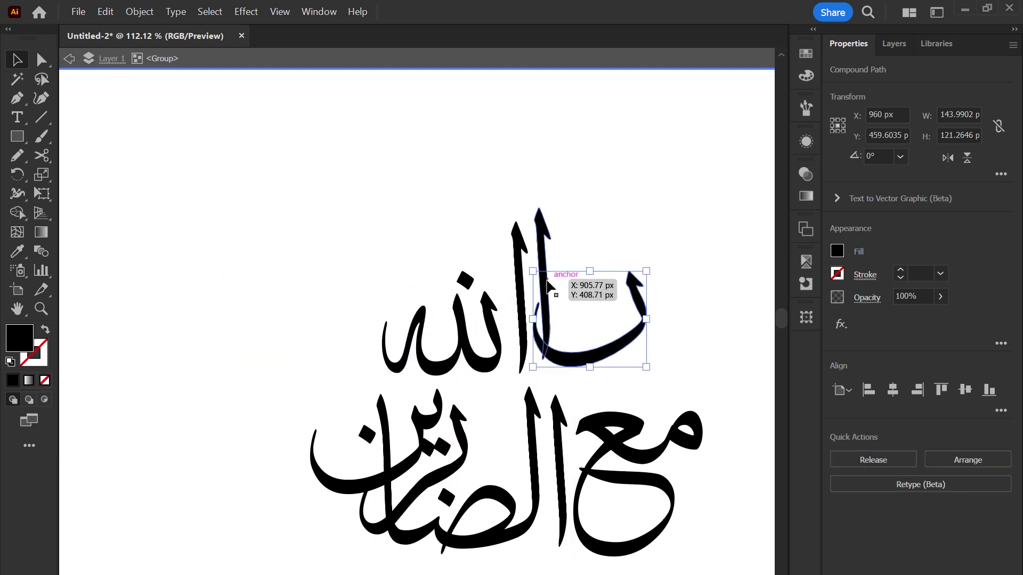
{"action": "left_click_drag", "start_coordinate": [548, 286], "coordinate": [682, 314]}
{"action": "left_click", "coordinate": [655, 288]}
{"action": "left_click_drag", "start_coordinate": [466, 276], "coordinate": [580, 324]}
{"action": "double_click", "coordinate": [376, 238]}
{"action": "key", "text": "ctrl+minus"}
{"action": "key", "text": "ctrl+minus"}
{"action": "key", "text": "ctrl+minus"}
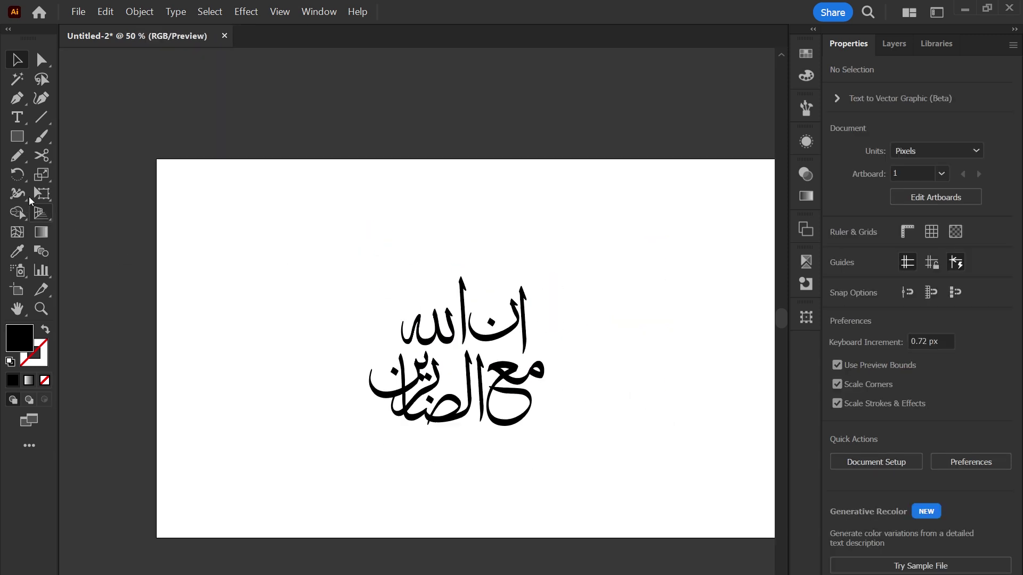
{"action": "left_click_drag", "start_coordinate": [18, 139], "coordinate": [91, 174]}
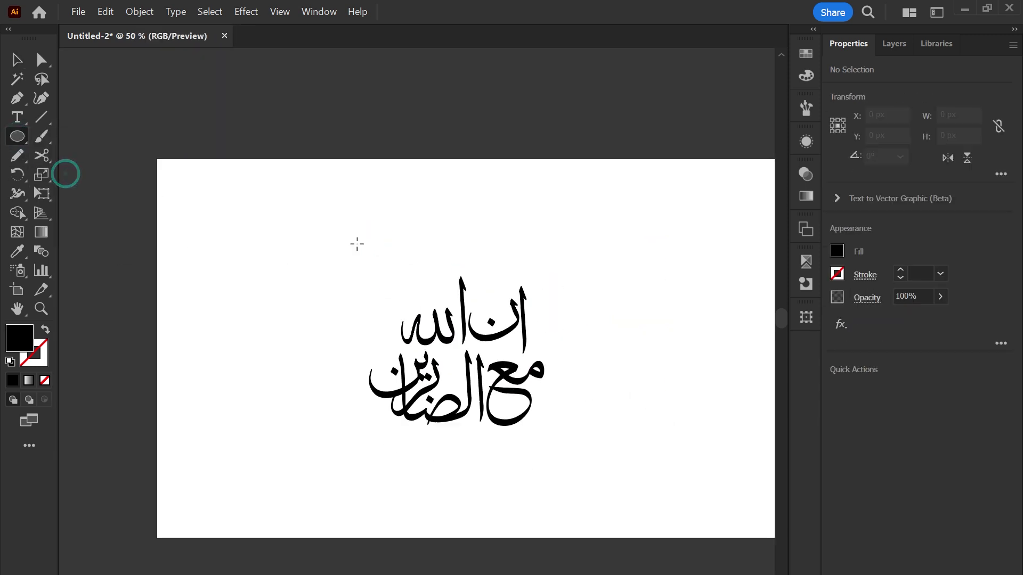
Draw an outline-only oval around the calligraphy, slightly wider than tall.
{"action": "mouse_move", "coordinate": [357, 243]}
{"action": "left_mouse_down"}
{"action": "mouse_move", "coordinate": [557, 409]}
{"action": "mouse_move", "coordinate": [565, 400]}
{"action": "left_mouse_up"}
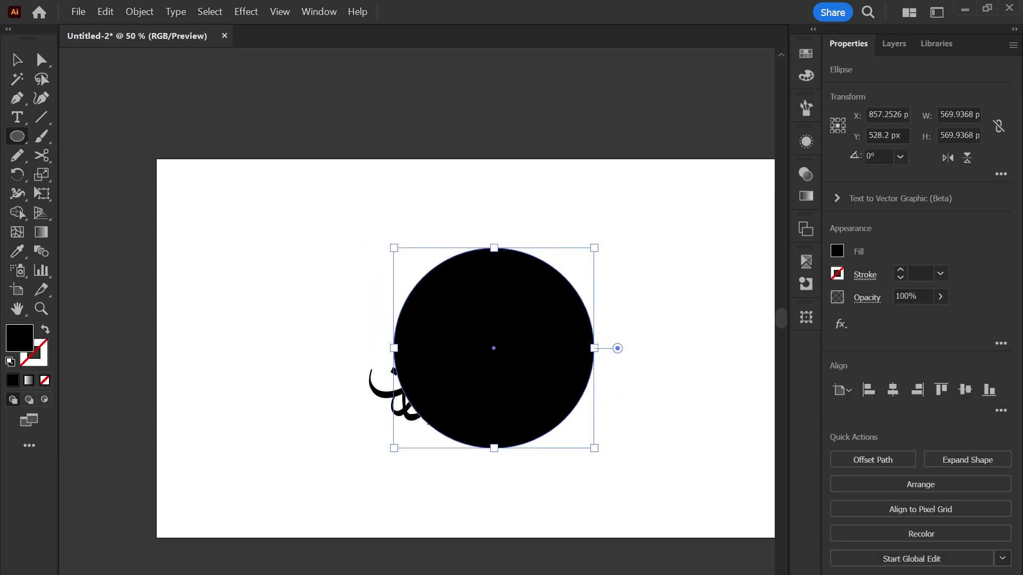
{"action": "left_click_drag", "start_coordinate": [494, 249], "coordinate": [502, 272]}
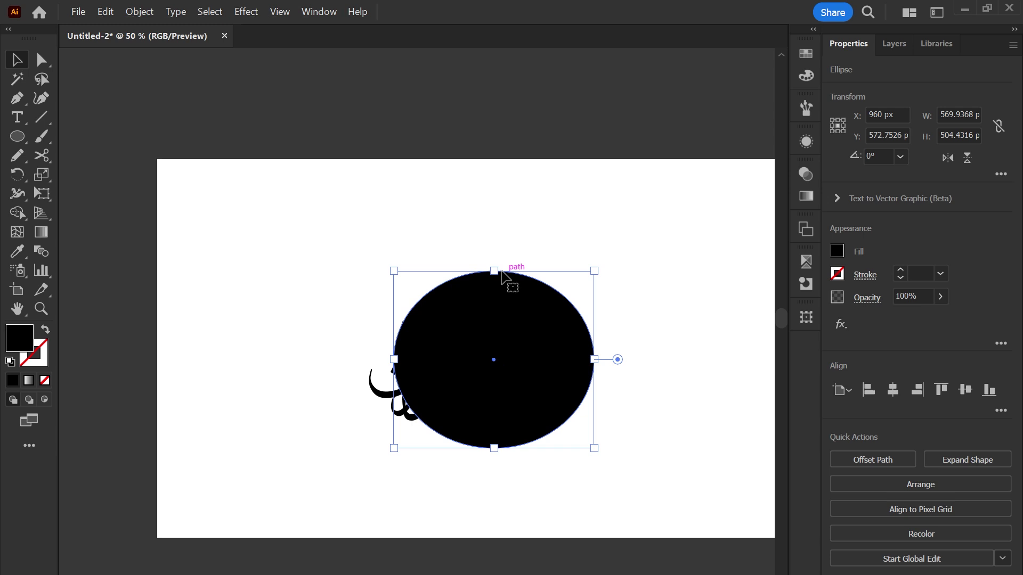
{"action": "key", "text": "shift+x"}
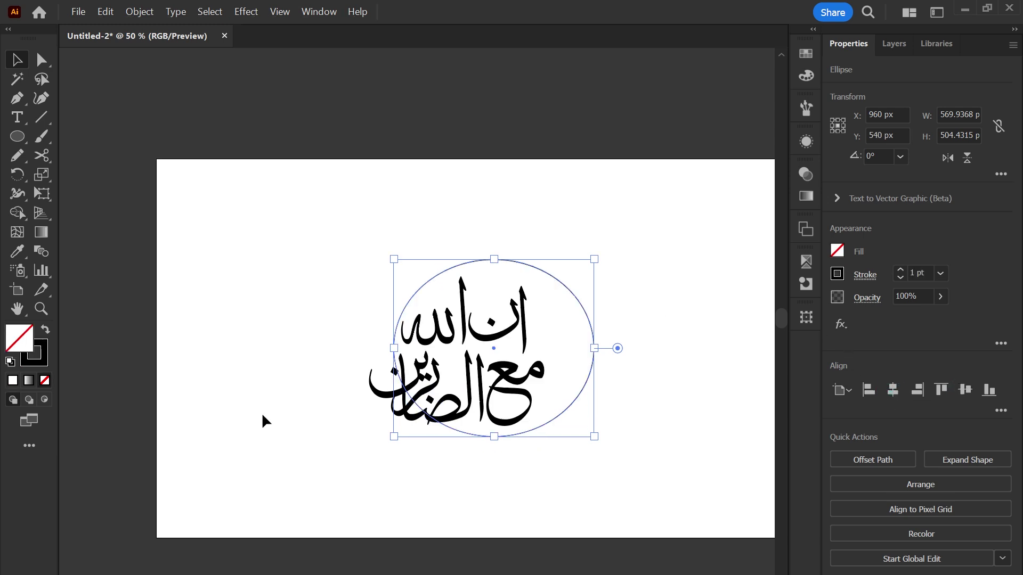
{"action": "scroll", "coordinate": [548, 365], "scroll_direction": "up", "scroll_amount": 2}
{"action": "left_click_drag", "start_coordinate": [476, 218], "coordinate": [479, 224]}
{"action": "right_click", "coordinate": [531, 277]}
{"action": "left_click", "coordinate": [570, 210]}
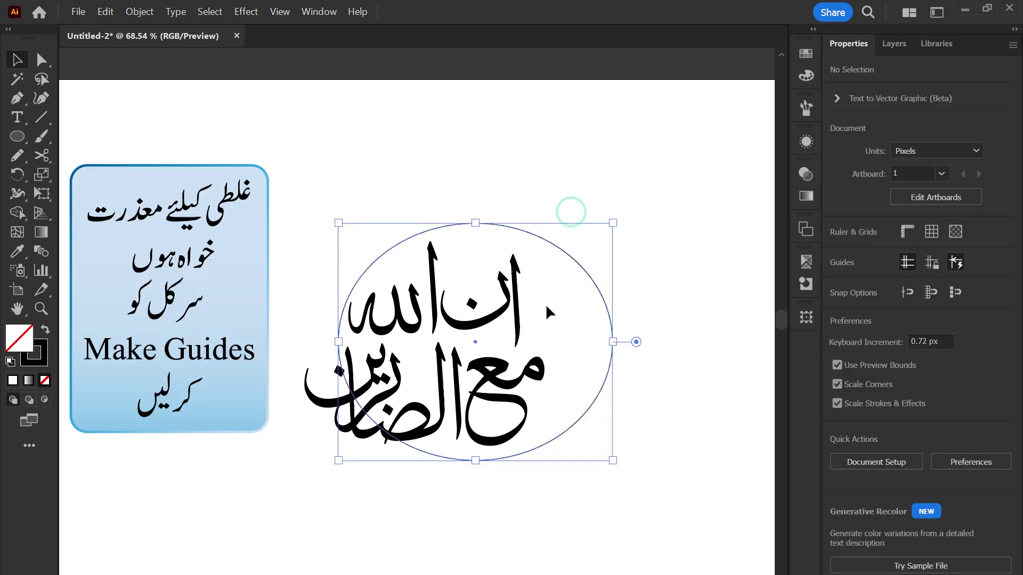
Make the oval a guide, centre the calligraphy in it, and enlarge it slightly.
{"action": "key", "text": "ctrl+5"}
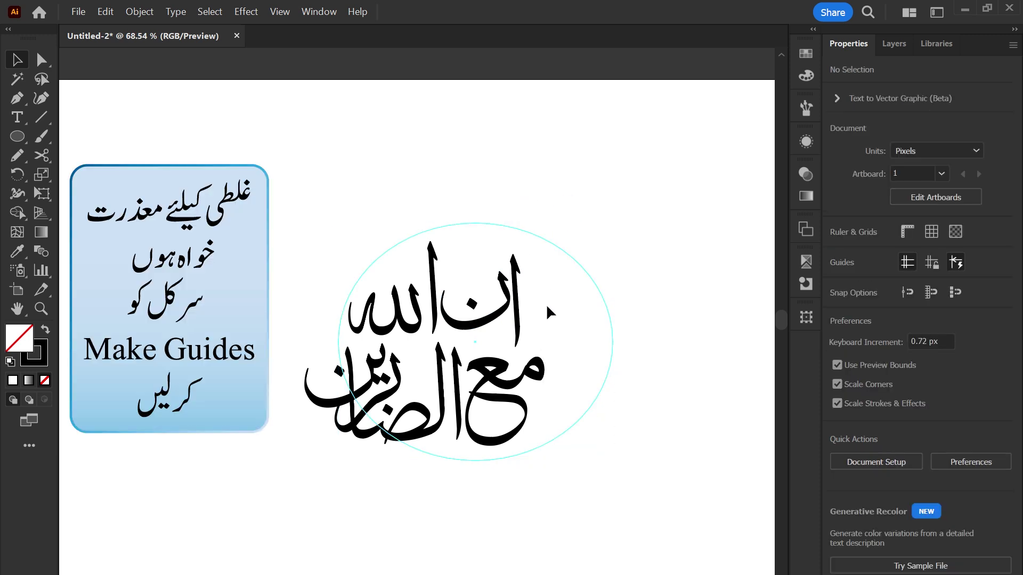
{"action": "scroll", "coordinate": [516, 277], "scroll_direction": "up", "scroll_amount": 1}
{"action": "left_click_drag", "start_coordinate": [522, 392], "coordinate": [581, 383]}
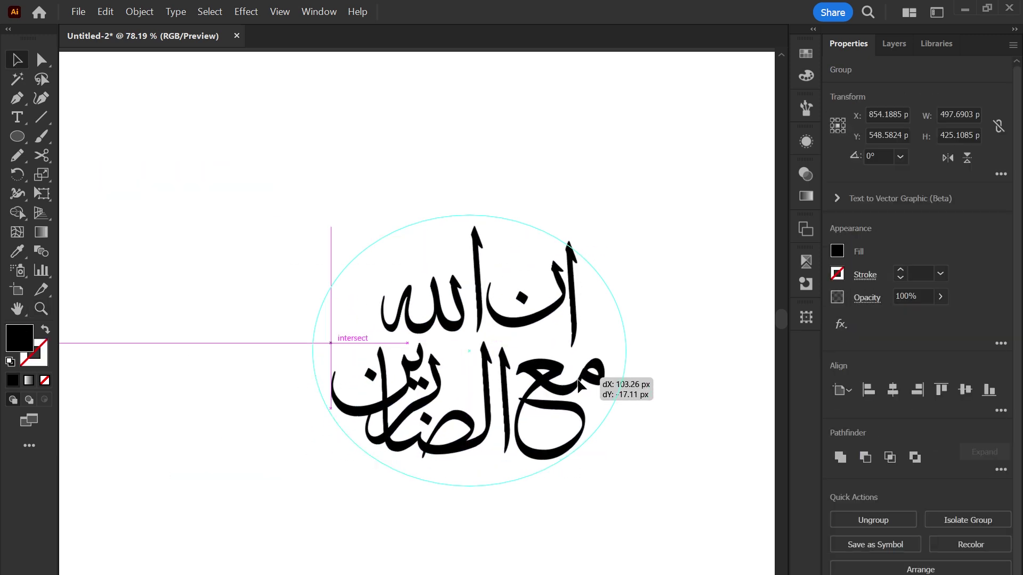
{"action": "left_click_drag", "start_coordinate": [581, 384], "coordinate": [566, 389]}
{"action": "left_click_drag", "start_coordinate": [328, 228], "coordinate": [325, 225]}
Inside the group, move the lower-left letter and the ي shape up and left into place.
{"action": "key", "text": "z"}
{"action": "left_click_drag", "start_coordinate": [619, 463], "coordinate": [657, 498]}
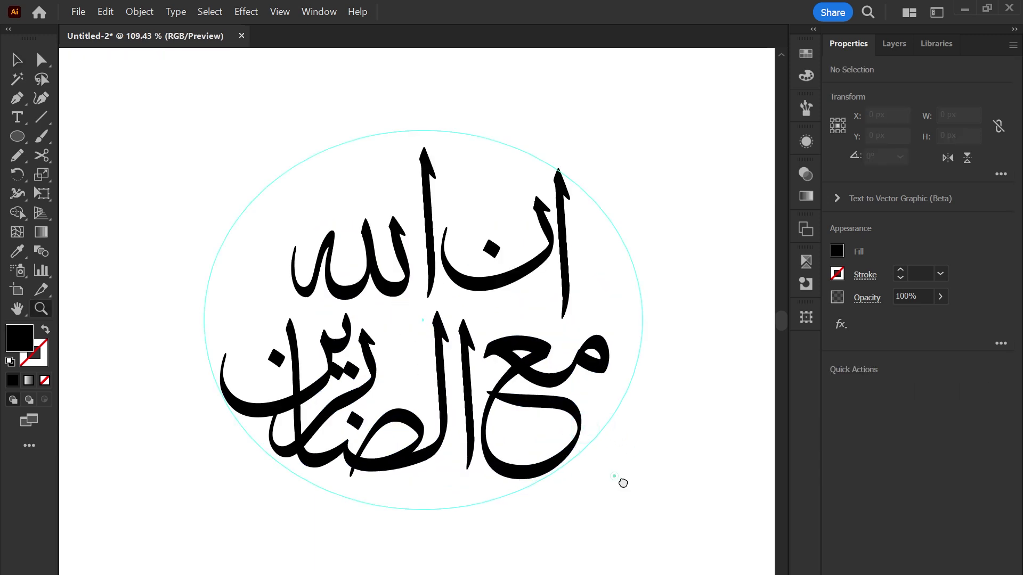
{"action": "key", "text": "v"}
{"action": "left_click", "coordinate": [657, 497]}
{"action": "left_click", "coordinate": [390, 394]}
{"action": "key", "text": "ctrl+equal"}
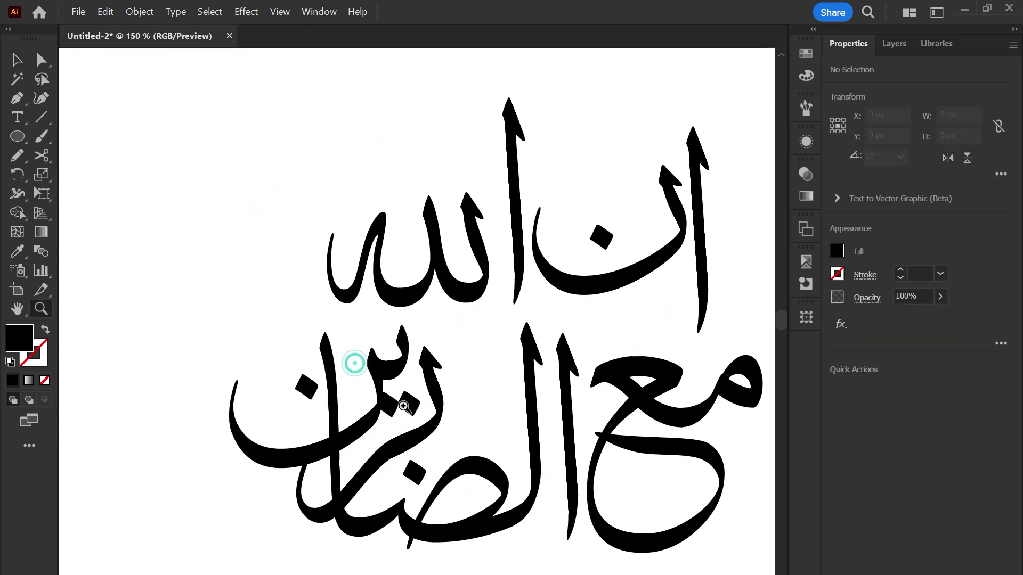
{"action": "double_click", "coordinate": [380, 379]}
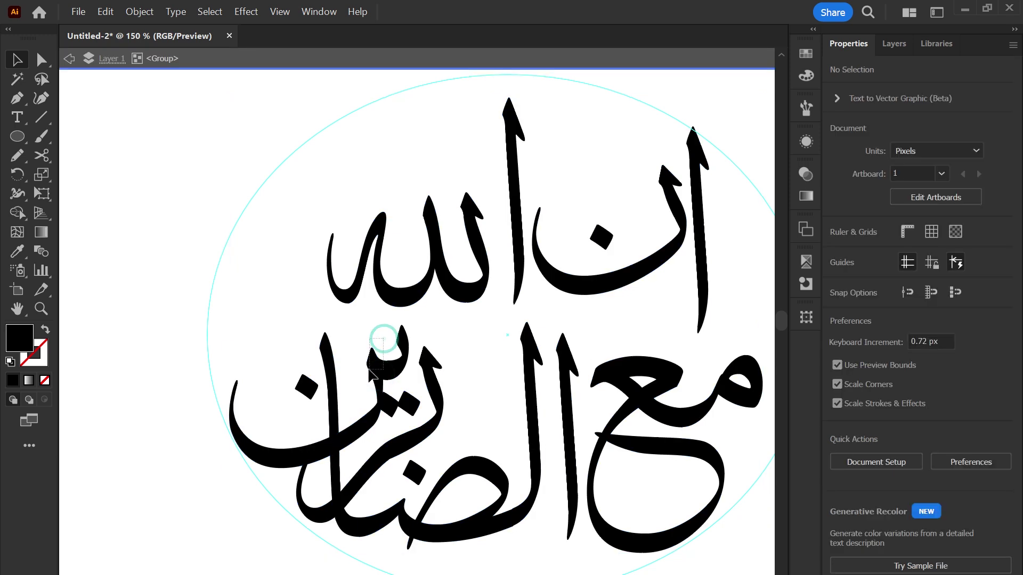
{"action": "left_click_drag", "start_coordinate": [369, 368], "coordinate": [368, 370]}
{"action": "left_click", "coordinate": [392, 369], "text": "shift"}
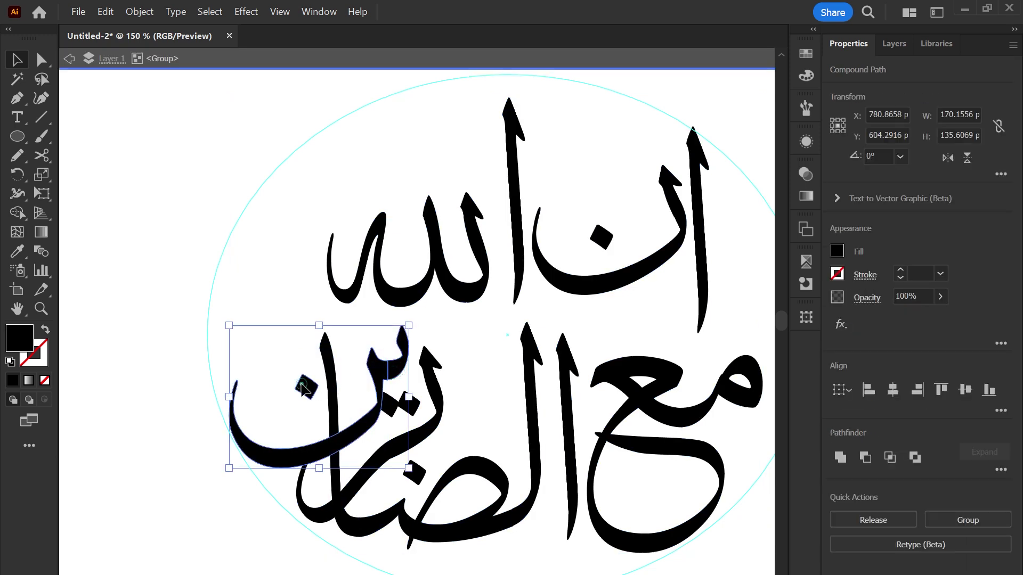
{"action": "left_click_drag", "start_coordinate": [376, 371], "coordinate": [367, 353]}
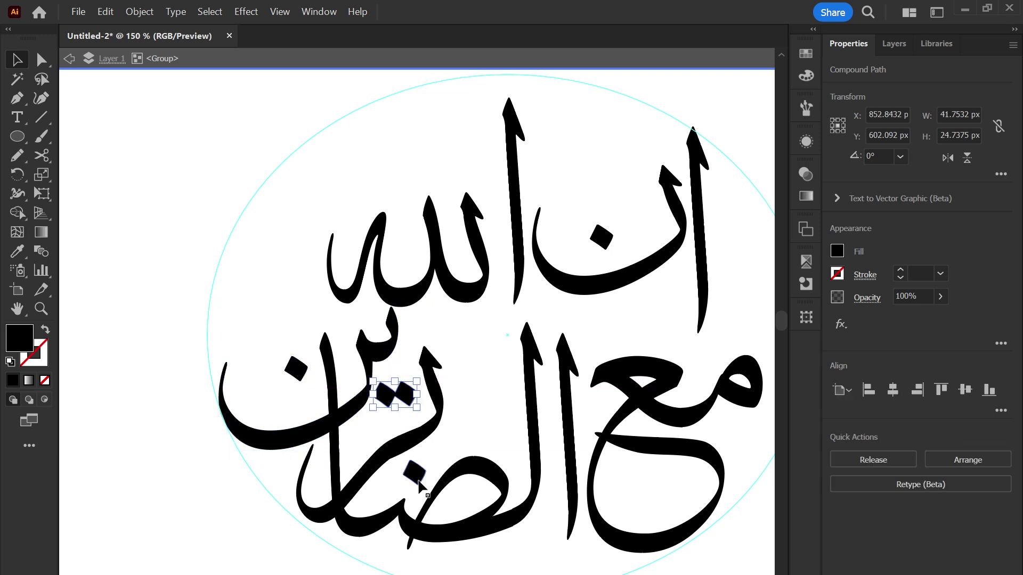
{"action": "left_click_drag", "start_coordinate": [405, 426], "coordinate": [431, 437]}
Nudge the alif, the ن and the right alif slightly to tighten the composition.
{"action": "key", "text": "ctrl+0"}
{"action": "left_click_drag", "start_coordinate": [480, 319], "coordinate": [479, 326]}
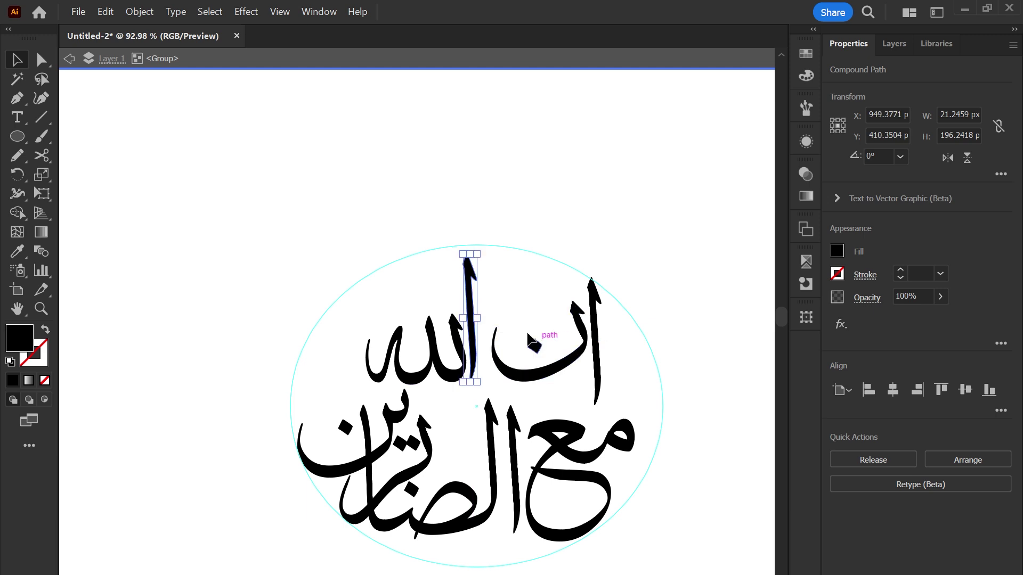
{"action": "left_click_drag", "start_coordinate": [554, 374], "coordinate": [544, 378]}
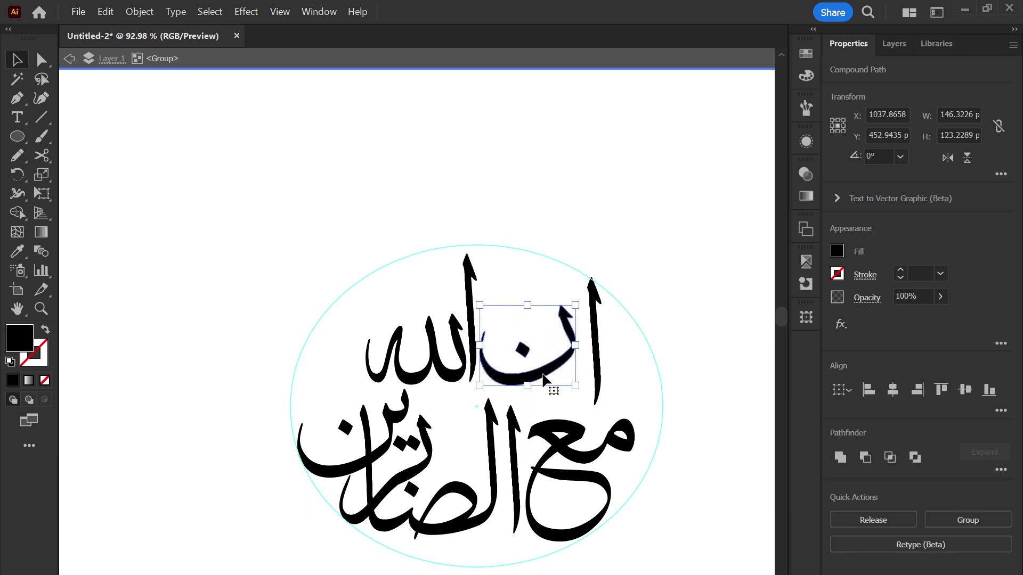
{"action": "left_click_drag", "start_coordinate": [592, 368], "coordinate": [577, 393]}
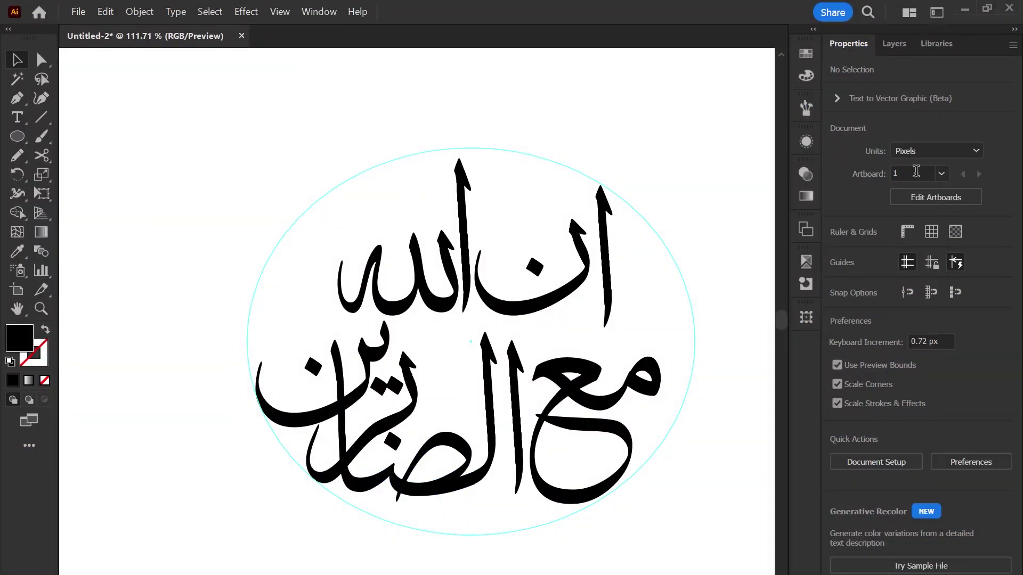
{"action": "left_click", "coordinate": [940, 45]}
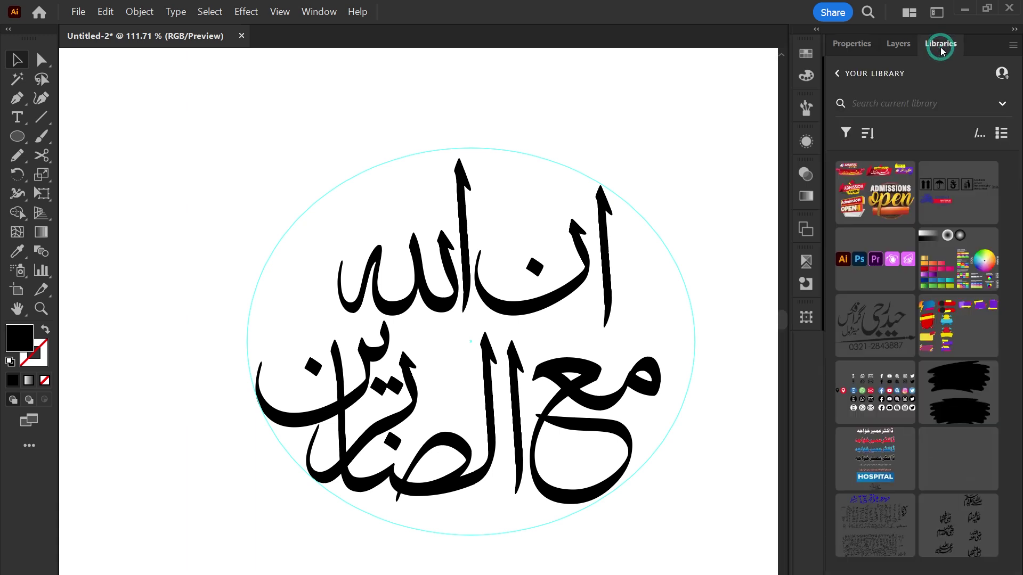
Paste the blue diacritic marks from the library asset, enlarged, at the artboard top.
{"action": "double_click", "coordinate": [882, 515]}
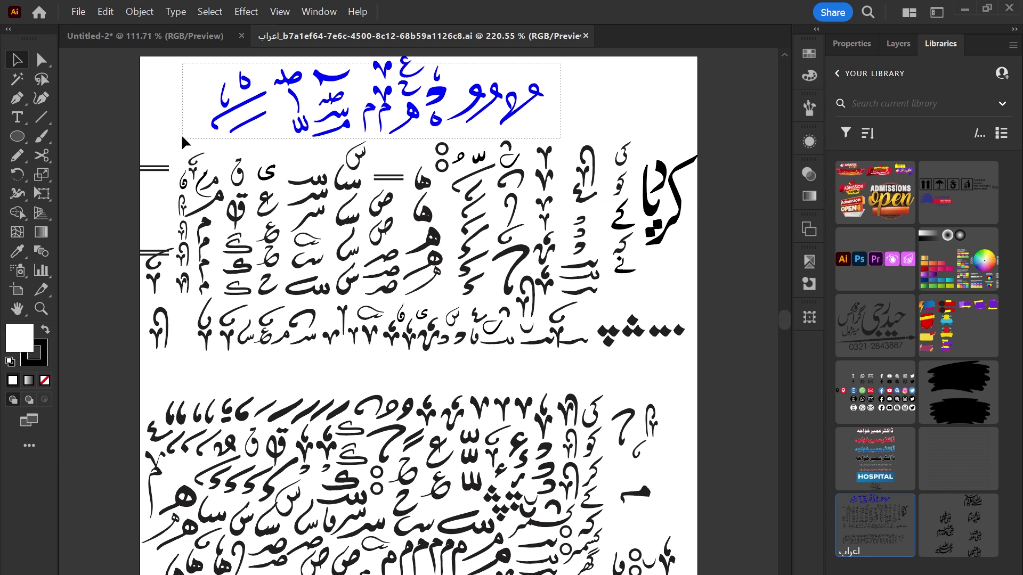
{"action": "left_click", "coordinate": [184, 139]}
{"action": "left_click", "coordinate": [187, 36]}
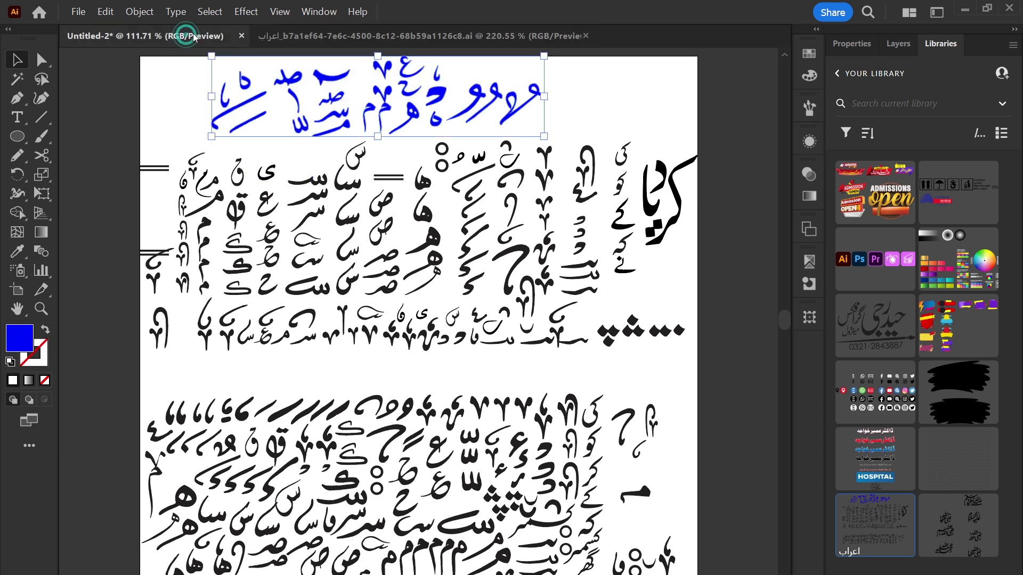
{"action": "key", "text": "ctrl+v"}
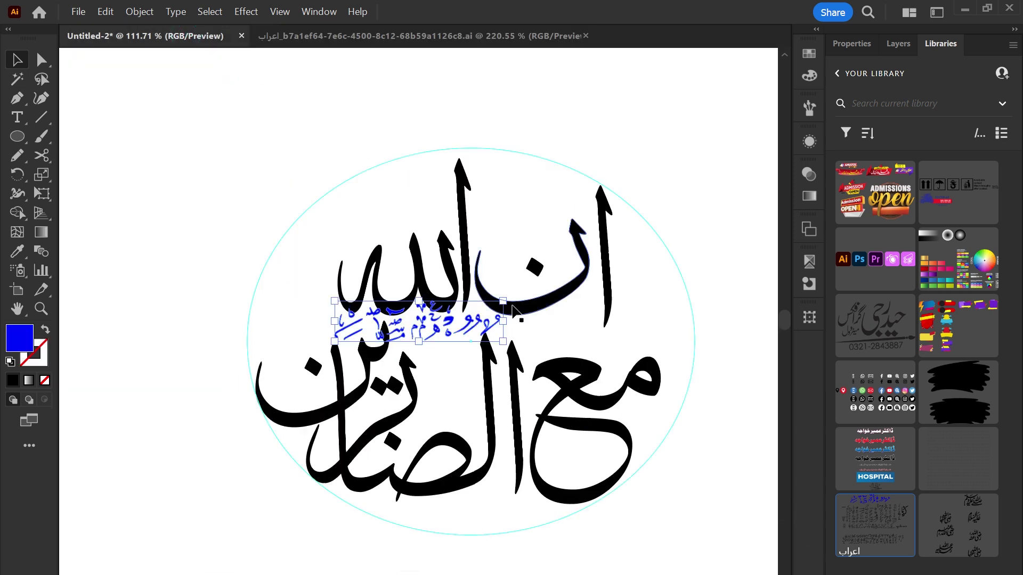
{"action": "mouse_move", "coordinate": [503, 302]}
{"action": "left_mouse_down"}
{"action": "mouse_move", "coordinate": [716, 216]}
{"action": "mouse_move", "coordinate": [727, 246]}
{"action": "left_mouse_up"}
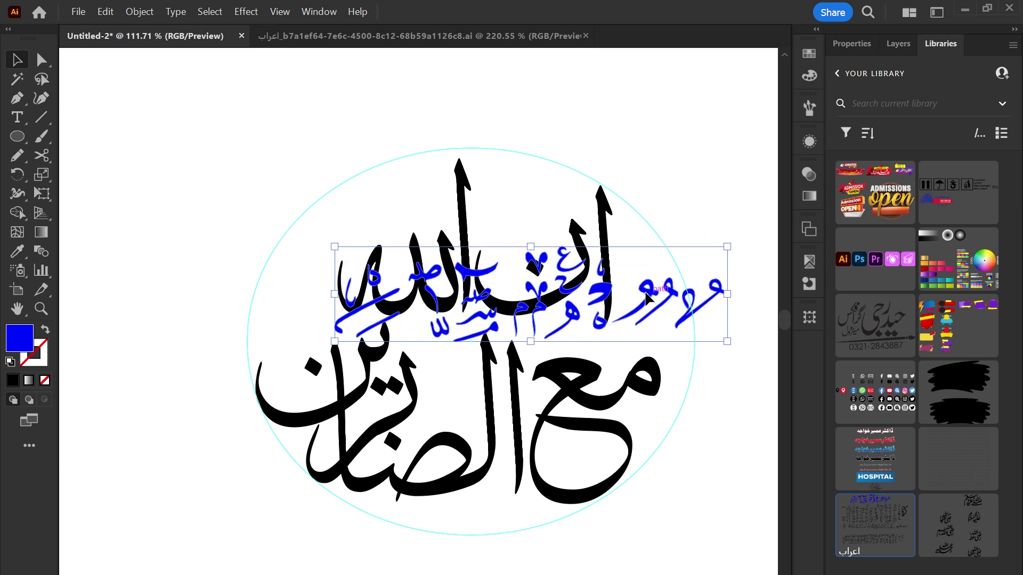
{"action": "left_click_drag", "start_coordinate": [645, 294], "coordinate": [581, 94]}
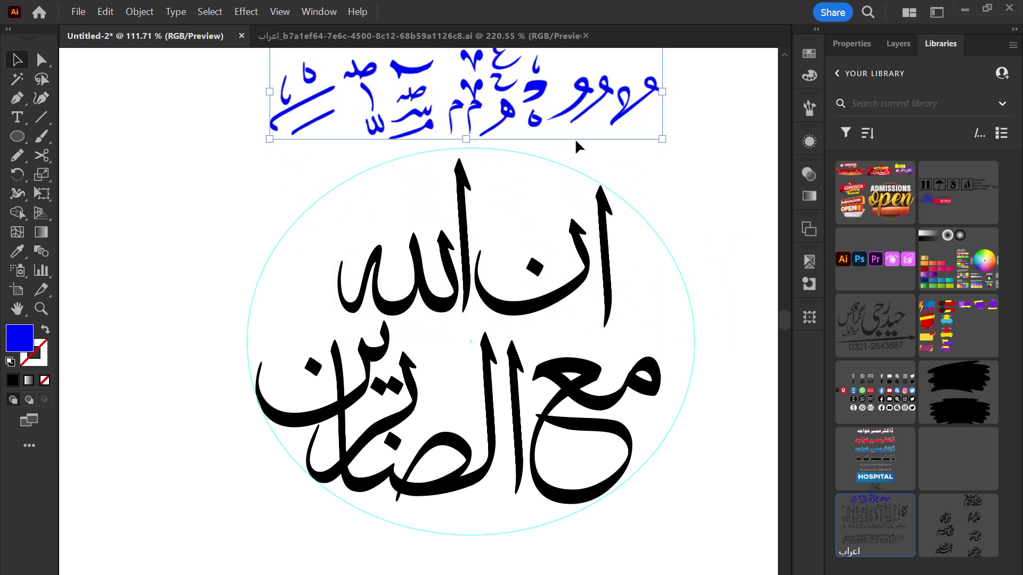
Nudge the diacritics slightly higher, then reselect the whole blue diacritics group.
{"action": "scroll", "coordinate": [640, 192], "scroll_direction": "up", "scroll_amount": 1}
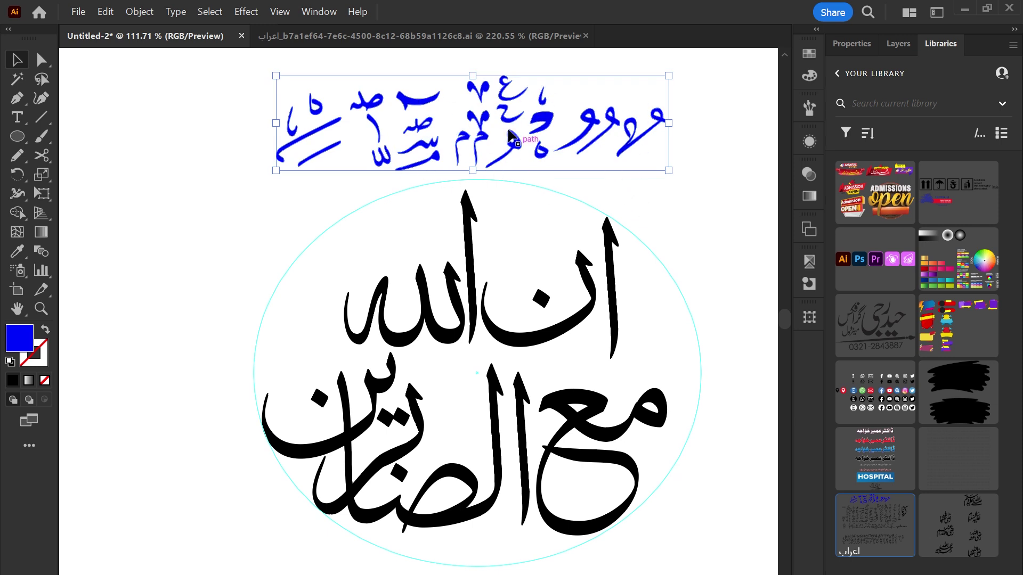
{"action": "left_click_drag", "start_coordinate": [541, 128], "coordinate": [543, 118]}
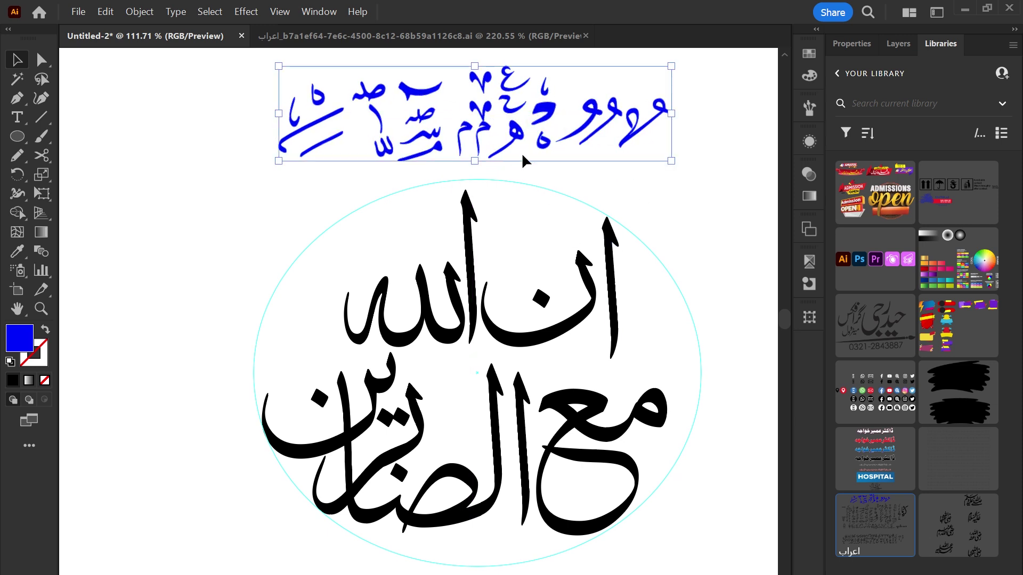
{"action": "left_click", "coordinate": [548, 161]}
{"action": "scroll", "coordinate": [517, 56], "scroll_direction": "down", "scroll_amount": 1}
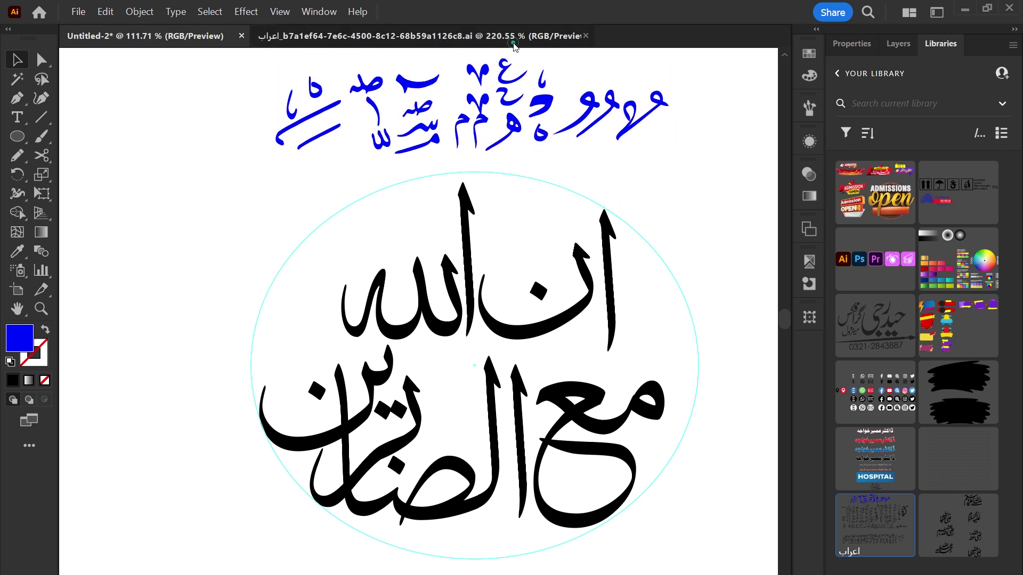
{"action": "left_click", "coordinate": [516, 36]}
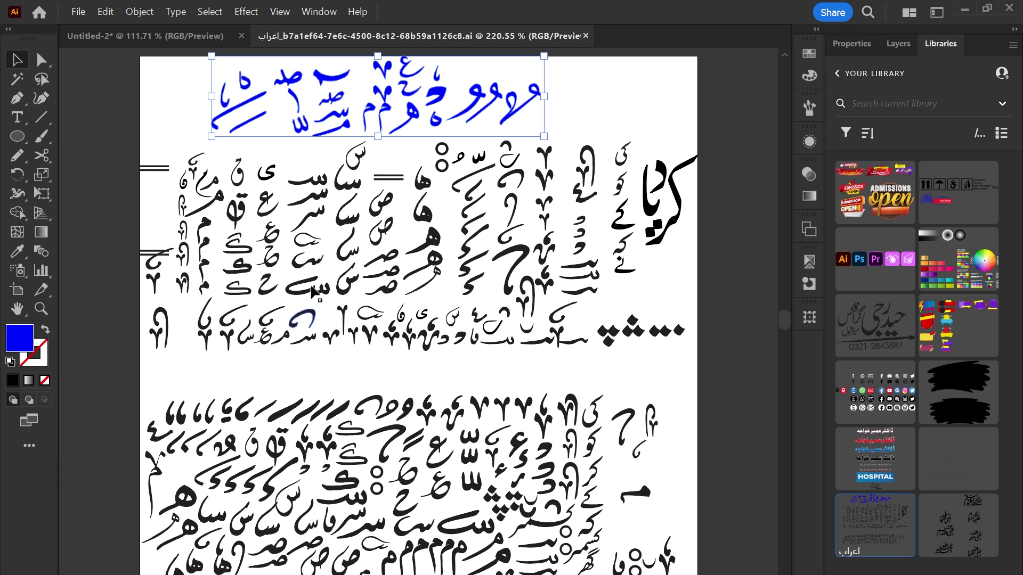
{"action": "left_click", "coordinate": [150, 39]}
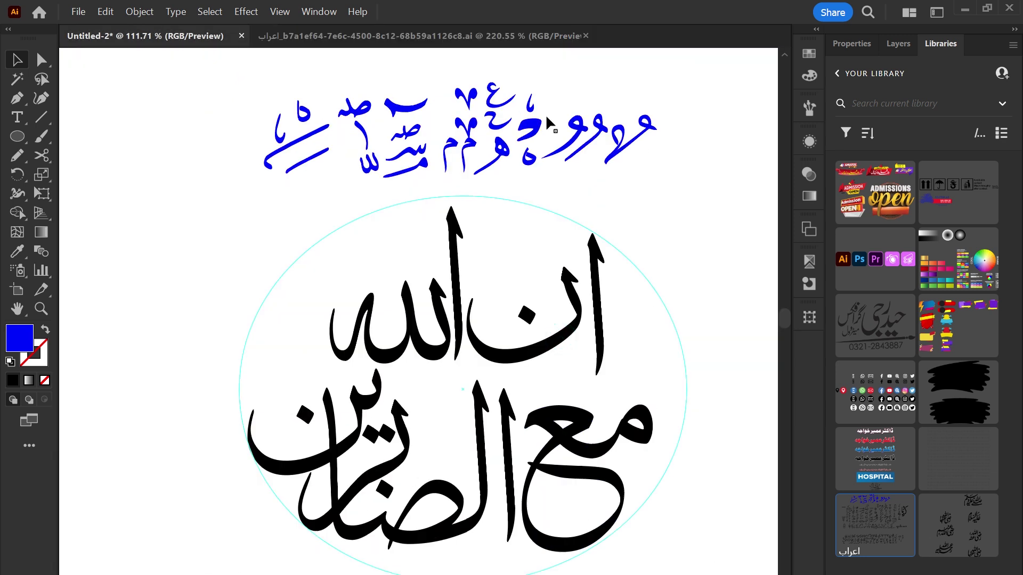
{"action": "left_click_drag", "start_coordinate": [238, 94], "coordinate": [670, 179]}
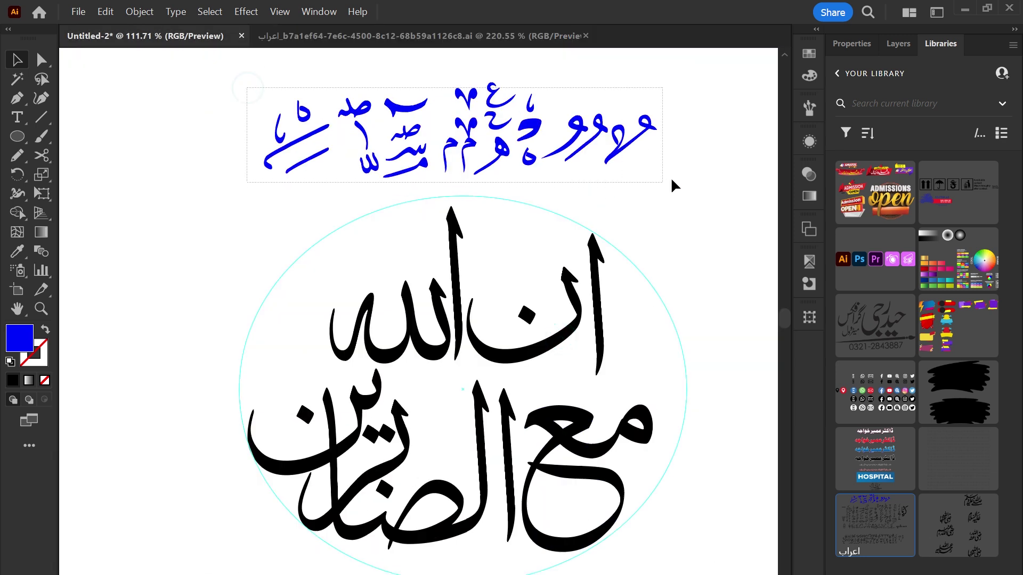
Apply the black swatch to the diacritic marks above the oval, then deselect them.
{"action": "left_click", "coordinate": [809, 54]}
{"action": "left_click", "coordinate": [644, 97]}
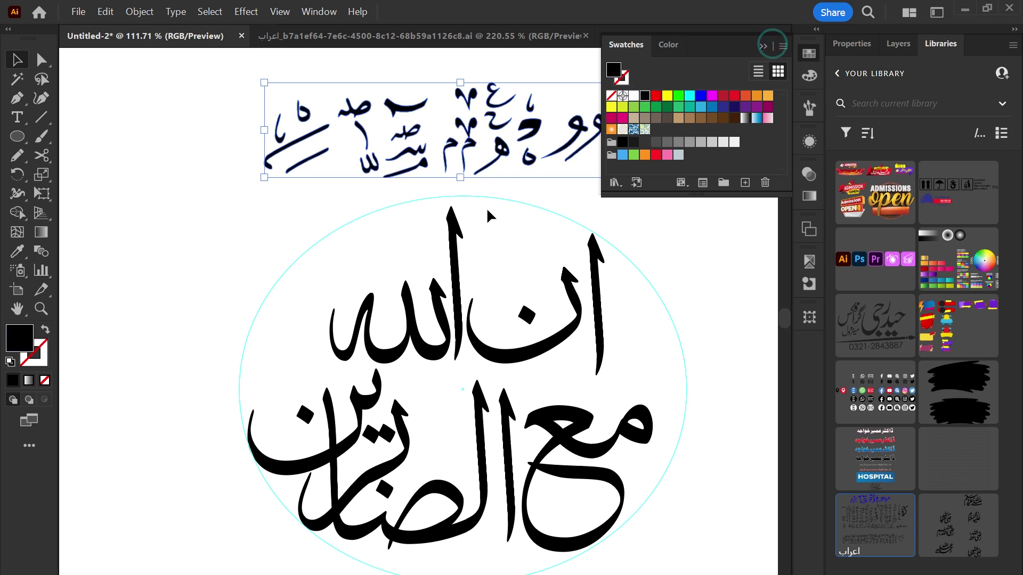
{"action": "left_click", "coordinate": [765, 43]}
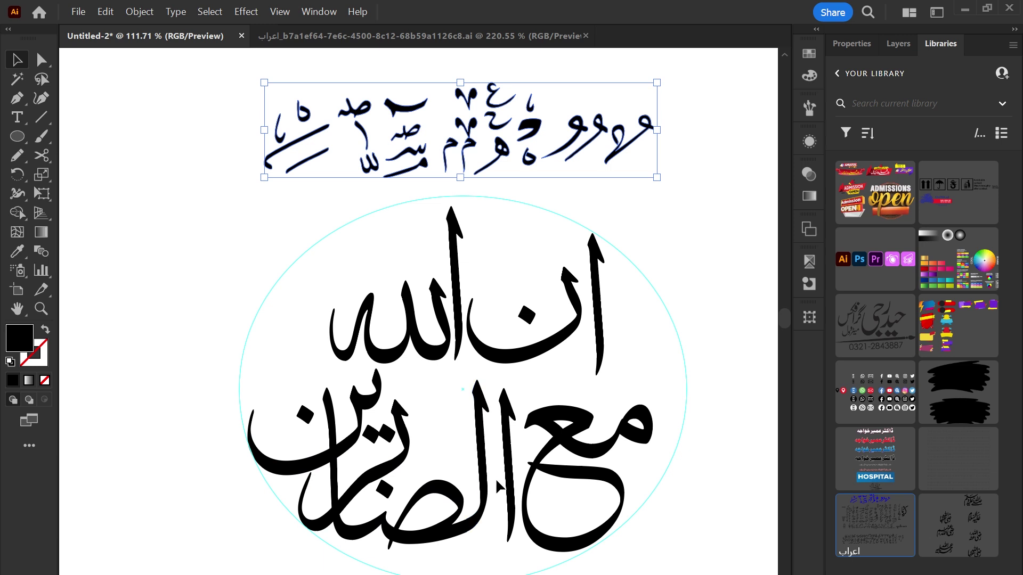
{"action": "left_click", "coordinate": [511, 273]}
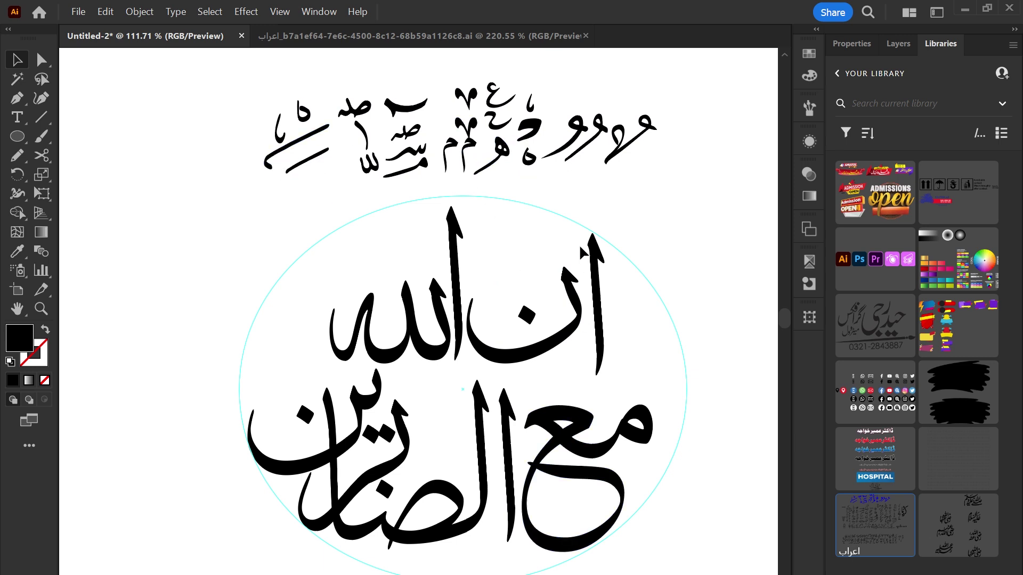
Place and enlarge two diagonal stroke marks, one beside the lower line and one above ن.
{"action": "left_click_drag", "start_coordinate": [265, 167], "coordinate": [249, 414]}
{"action": "left_click_drag", "start_coordinate": [315, 373], "coordinate": [320, 362]}
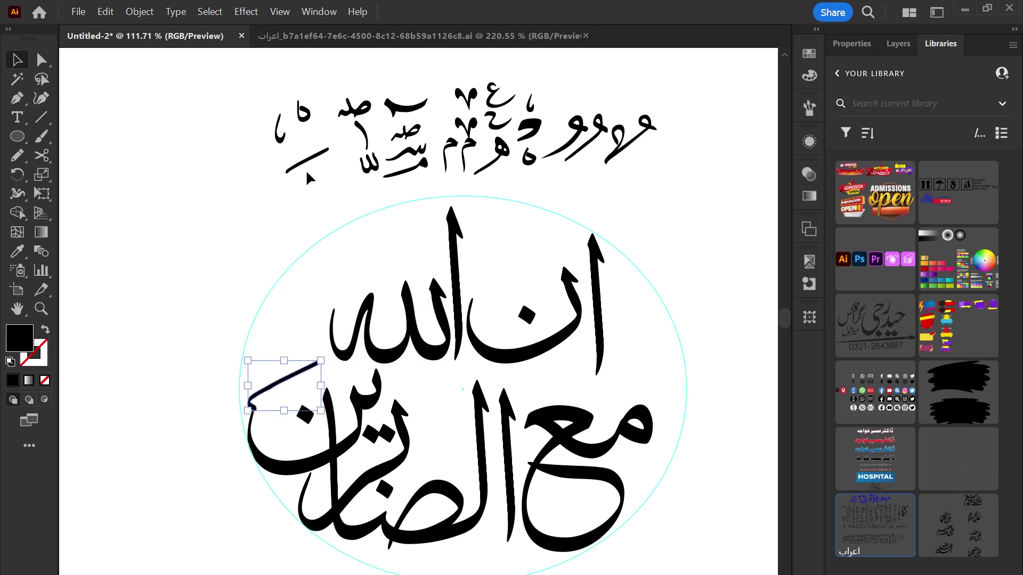
{"action": "left_click_drag", "start_coordinate": [319, 155], "coordinate": [530, 287]}
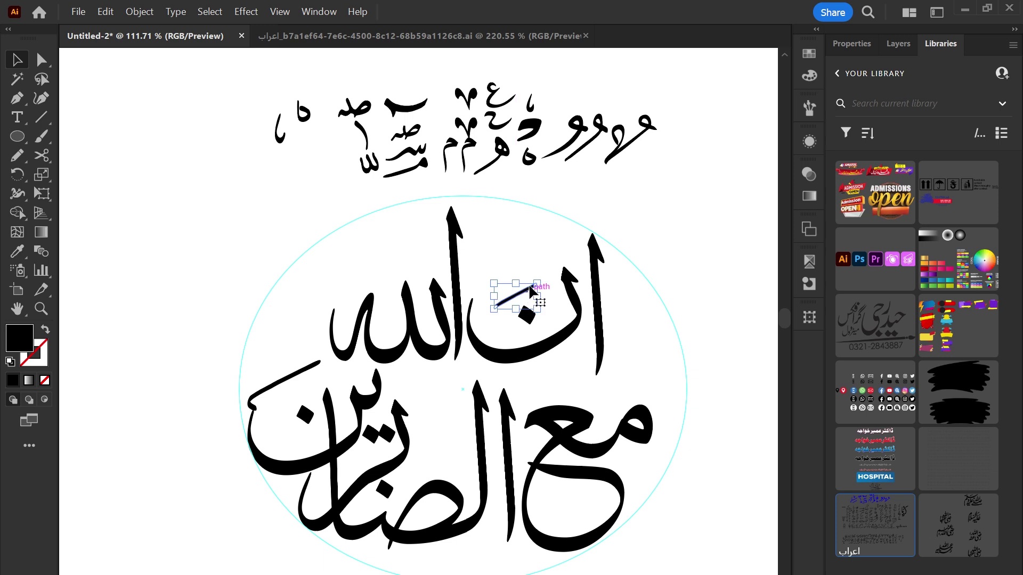
{"action": "mouse_move", "coordinate": [537, 284]}
{"action": "left_mouse_down"}
{"action": "mouse_move", "coordinate": [569, 261]}
{"action": "mouse_move", "coordinate": [526, 288]}
{"action": "mouse_move", "coordinate": [571, 270]}
{"action": "mouse_move", "coordinate": [530, 279]}
{"action": "left_mouse_up"}
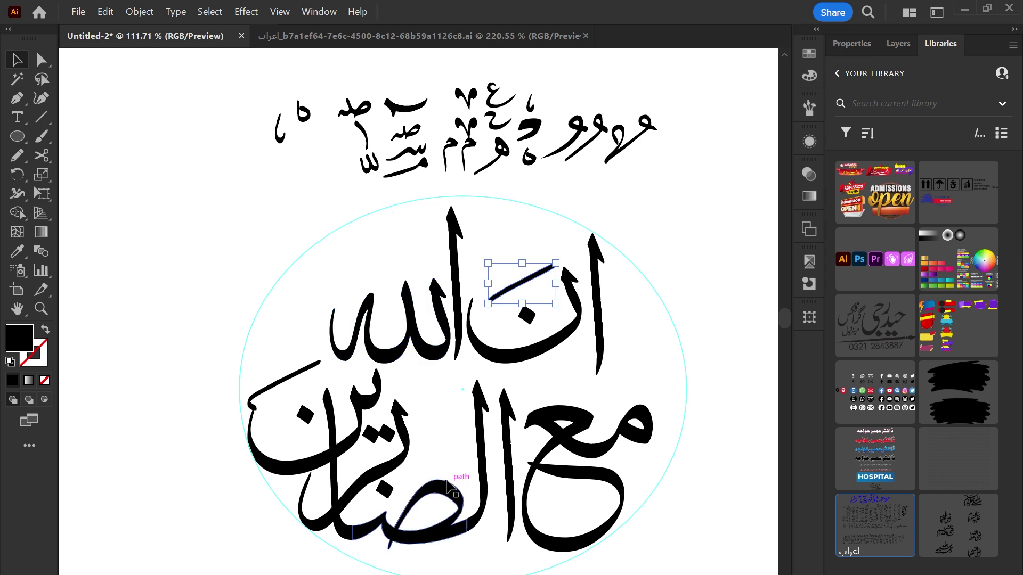
Place the small لل and ١ marks over الله.
{"action": "mouse_move", "coordinate": [371, 171]}
{"action": "left_mouse_down"}
{"action": "mouse_move", "coordinate": [515, 269]}
{"action": "mouse_move", "coordinate": [532, 245]}
{"action": "mouse_move", "coordinate": [403, 268]}
{"action": "left_mouse_up"}
{"action": "left_click_drag", "start_coordinate": [369, 141], "coordinate": [394, 231]}
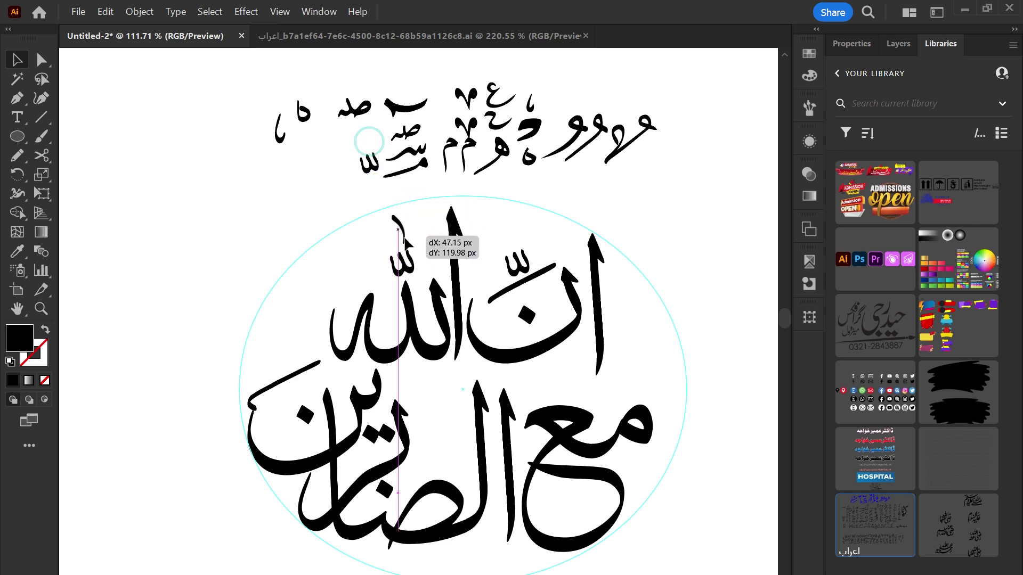
{"action": "left_click", "coordinate": [434, 225]}
{"action": "scroll", "coordinate": [575, 175], "scroll_direction": "up", "scroll_amount": 1}
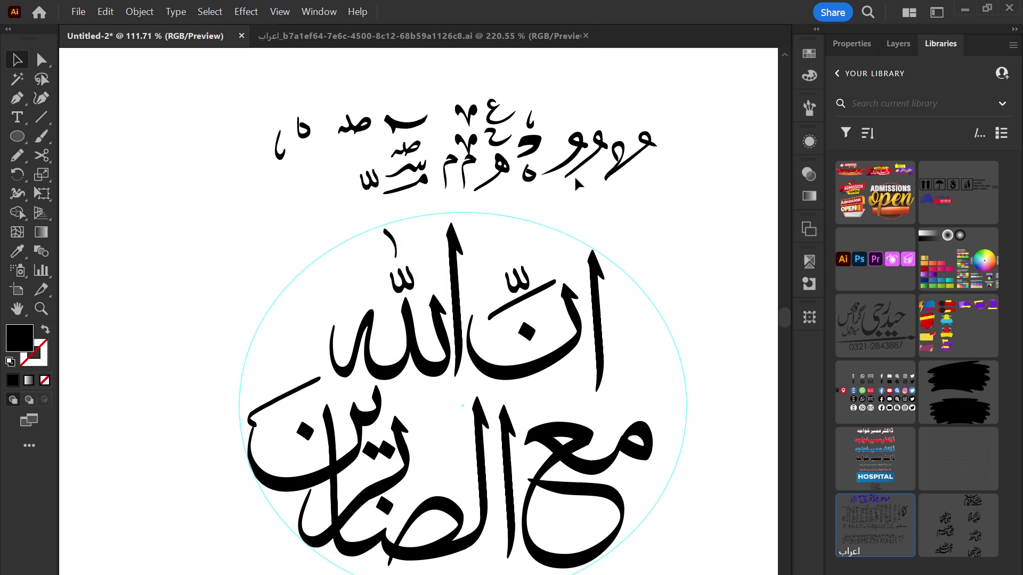
Set the slanted stroke above ع beside the tall alif, and add a mark between the lines.
{"action": "left_click_drag", "start_coordinate": [533, 302], "coordinate": [653, 395]}
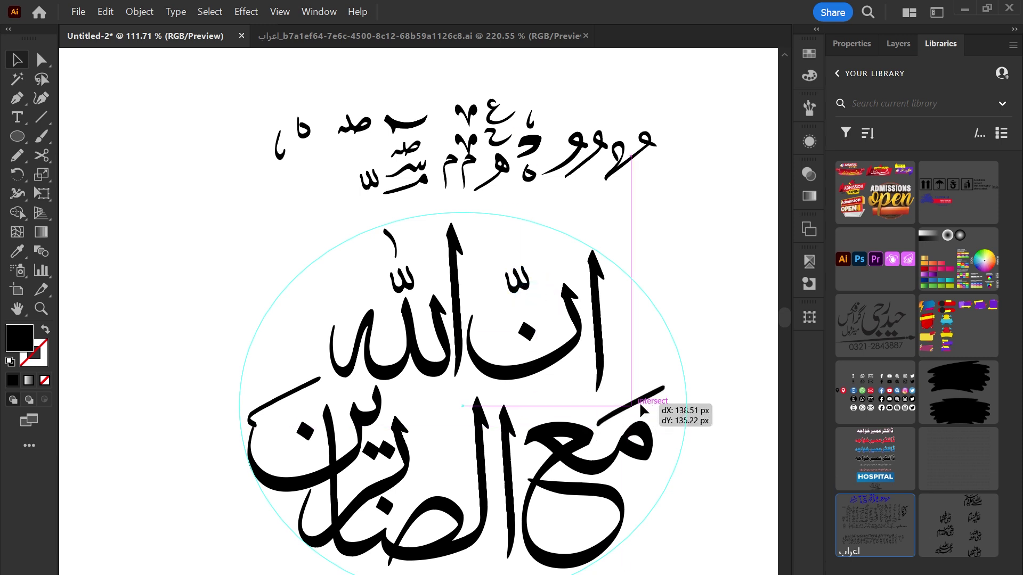
{"action": "left_click", "coordinate": [693, 424]}
{"action": "scroll", "coordinate": [693, 415], "scroll_direction": "down", "scroll_amount": 1}
{"action": "mouse_move", "coordinate": [654, 374]}
{"action": "left_mouse_down"}
{"action": "mouse_move", "coordinate": [576, 376]}
{"action": "mouse_move", "coordinate": [520, 407]}
{"action": "left_mouse_up"}
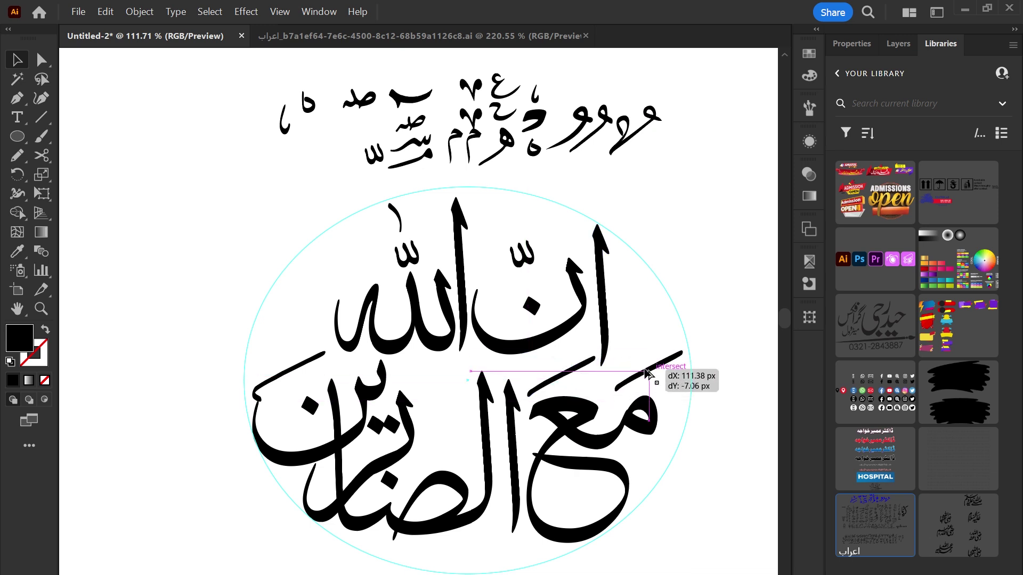
{"action": "mouse_move", "coordinate": [519, 407]}
{"action": "left_mouse_down"}
{"action": "mouse_move", "coordinate": [481, 444]}
{"action": "mouse_move", "coordinate": [451, 442]}
{"action": "left_mouse_up"}
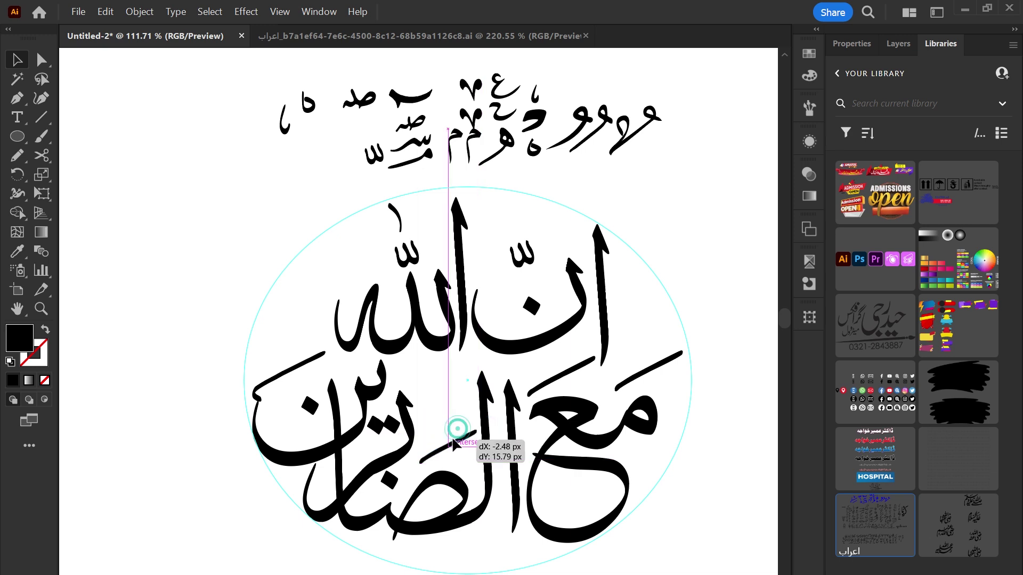
{"action": "mouse_move", "coordinate": [451, 442]}
{"action": "left_mouse_down"}
{"action": "mouse_move", "coordinate": [403, 498]}
{"action": "mouse_move", "coordinate": [383, 346]}
{"action": "left_mouse_up"}
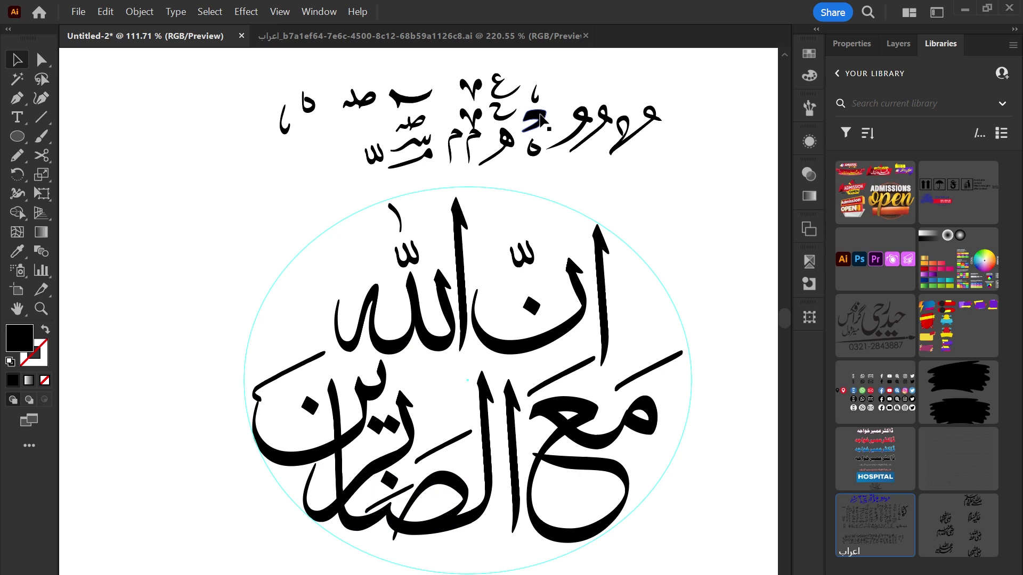
{"action": "left_click_drag", "start_coordinate": [383, 347], "coordinate": [362, 356]}
Reposition a calligraphic mark and bring two spare glyphs down beside the oval's right side.
{"action": "left_click", "coordinate": [441, 385]}
{"action": "scroll", "coordinate": [440, 381], "scroll_direction": "down", "scroll_amount": 1}
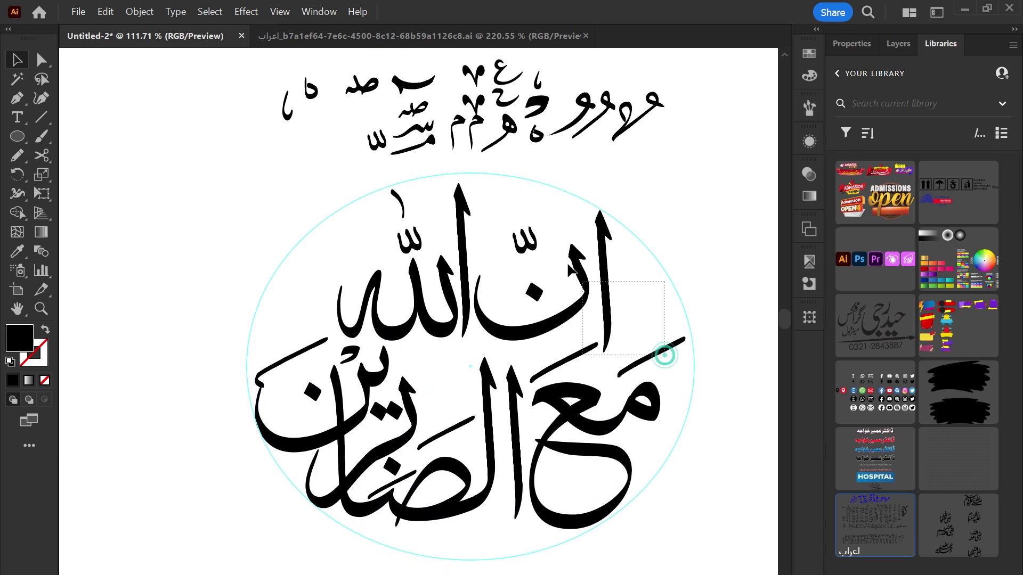
{"action": "left_click_drag", "start_coordinate": [633, 324], "coordinate": [550, 263]}
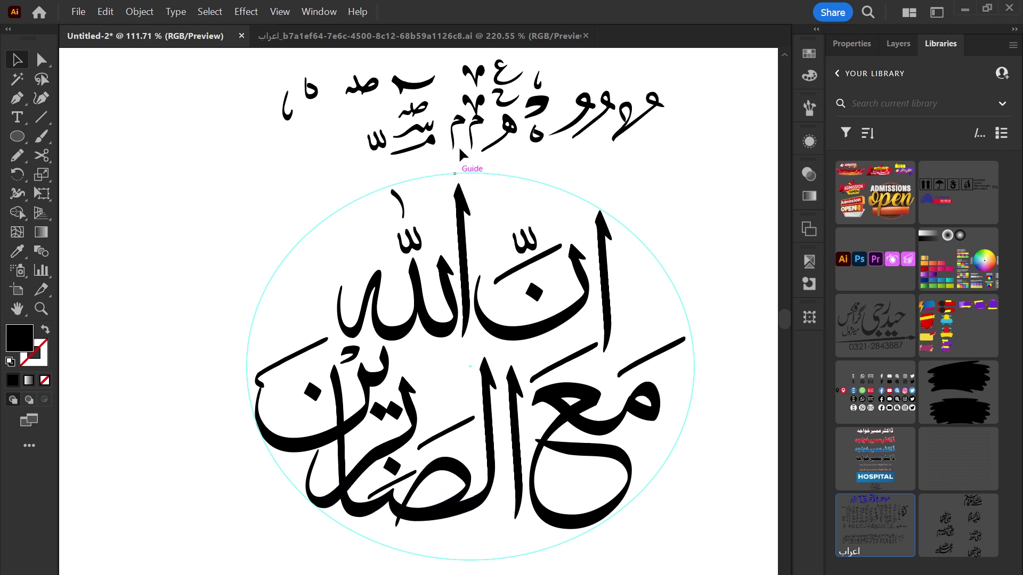
{"action": "left_click_drag", "start_coordinate": [481, 122], "coordinate": [650, 283]}
{"action": "left_click_drag", "start_coordinate": [537, 81], "coordinate": [662, 254]}
Add another spare mark and a duplicated small mark above the right-side group beside the letters.
{"action": "left_click", "coordinate": [698, 282]}
{"action": "left_click_drag", "start_coordinate": [538, 133], "coordinate": [680, 333]}
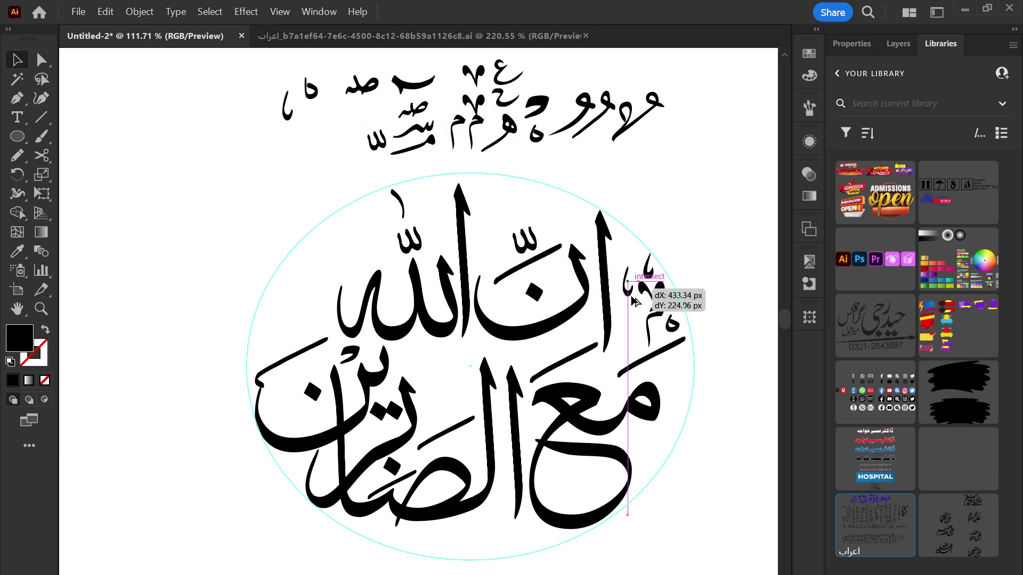
{"action": "mouse_move", "coordinate": [290, 117]}
{"action": "left_mouse_down"}
{"action": "mouse_move", "coordinate": [635, 339]}
{"action": "mouse_move", "coordinate": [629, 261]}
{"action": "left_mouse_up"}
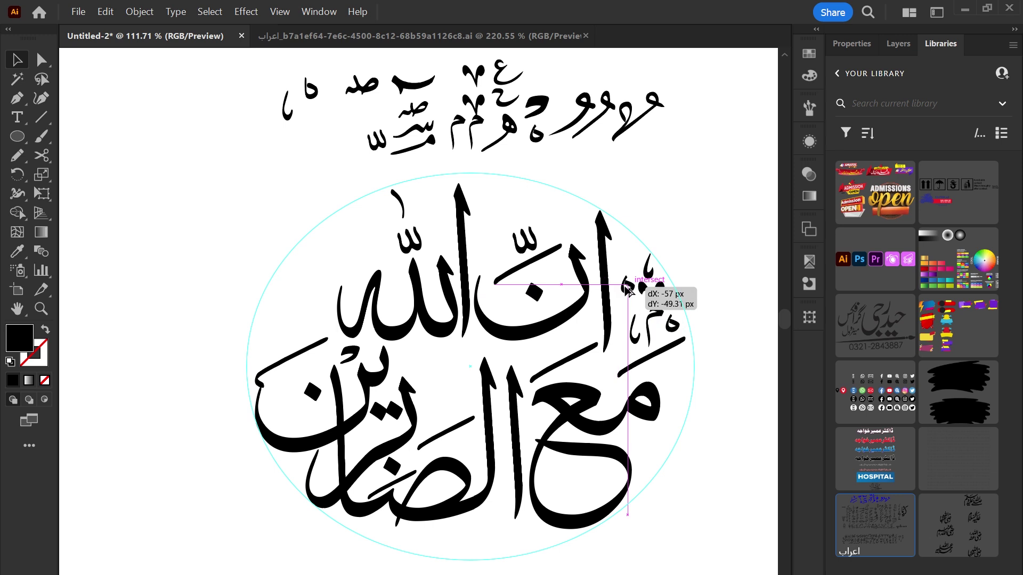
{"action": "left_click_drag", "start_coordinate": [629, 261], "coordinate": [626, 238]}
{"action": "left_click_drag", "start_coordinate": [708, 341], "coordinate": [690, 316]}
{"action": "left_click_drag", "start_coordinate": [628, 240], "coordinate": [604, 224]}
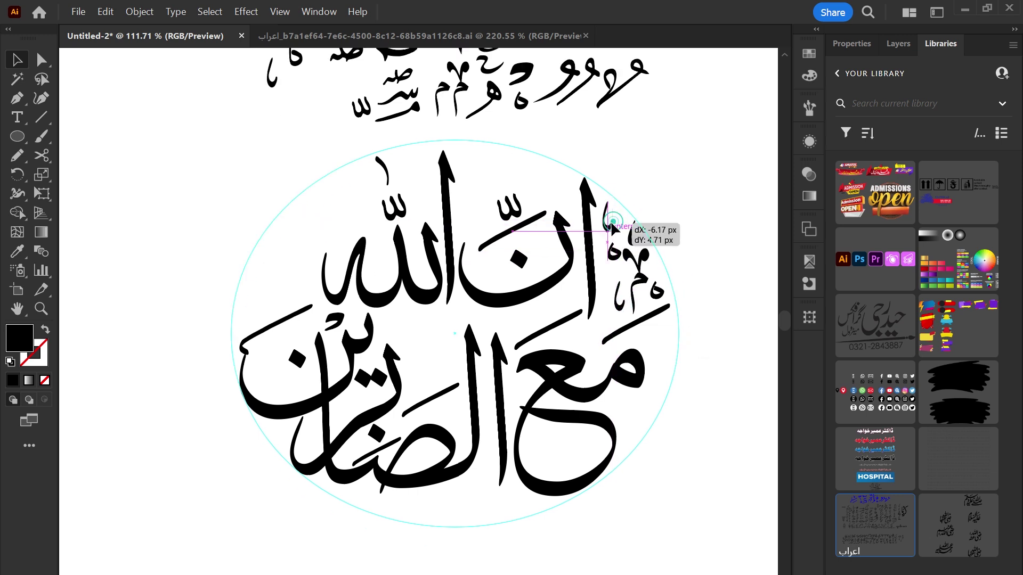
{"action": "left_click_drag", "start_coordinate": [697, 315], "coordinate": [709, 379]}
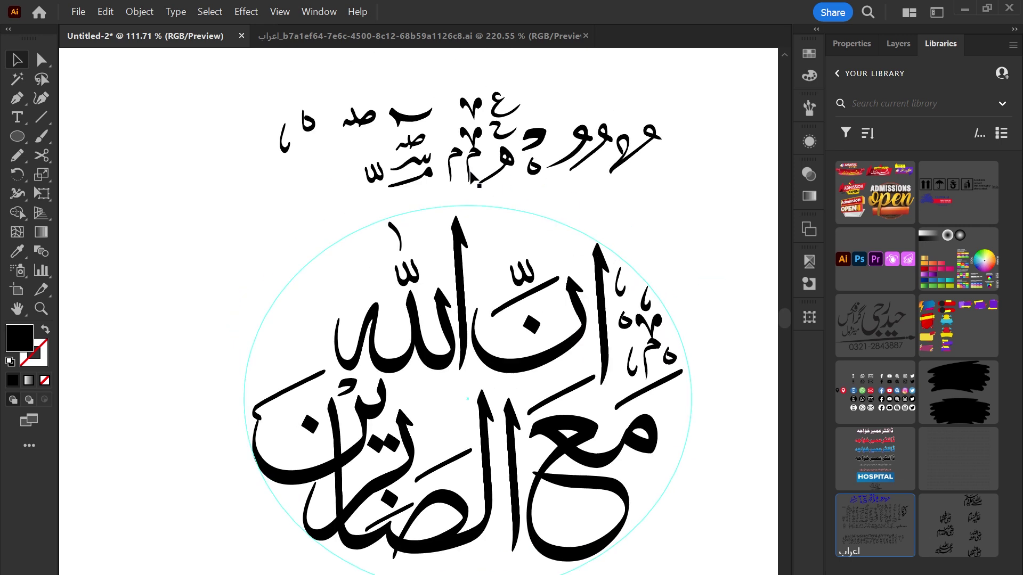
{"action": "mouse_move", "coordinate": [453, 152]}
{"action": "left_mouse_down"}
{"action": "mouse_move", "coordinate": [642, 477]}
{"action": "mouse_move", "coordinate": [639, 467]}
{"action": "left_mouse_up"}
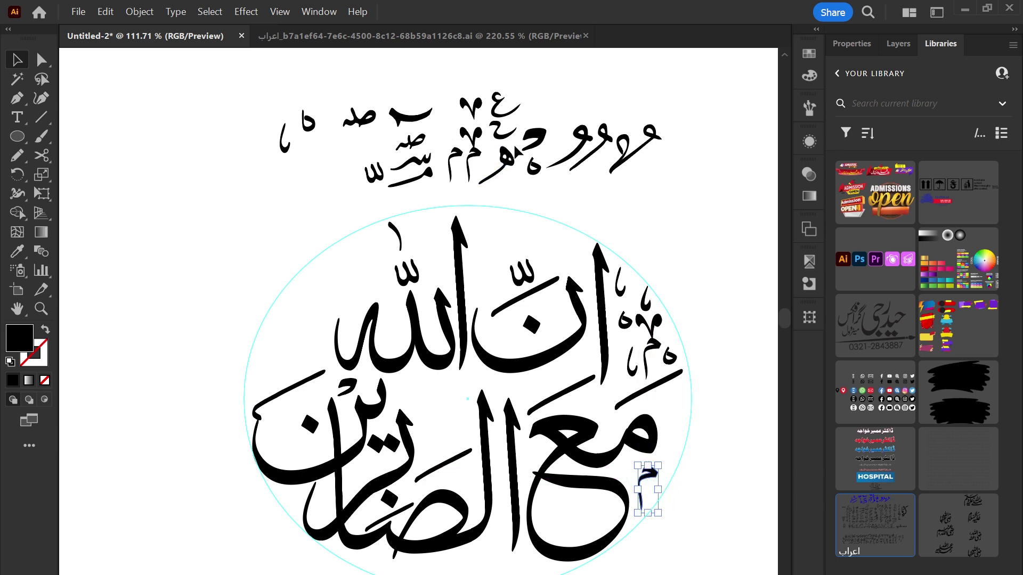
Place the hook-shaped mark beside the large letters and the small م mark near the bottom centre.
{"action": "mouse_move", "coordinate": [516, 169]}
{"action": "left_mouse_down"}
{"action": "mouse_move", "coordinate": [687, 405]}
{"action": "mouse_move", "coordinate": [683, 453]}
{"action": "mouse_move", "coordinate": [684, 445]}
{"action": "left_mouse_up"}
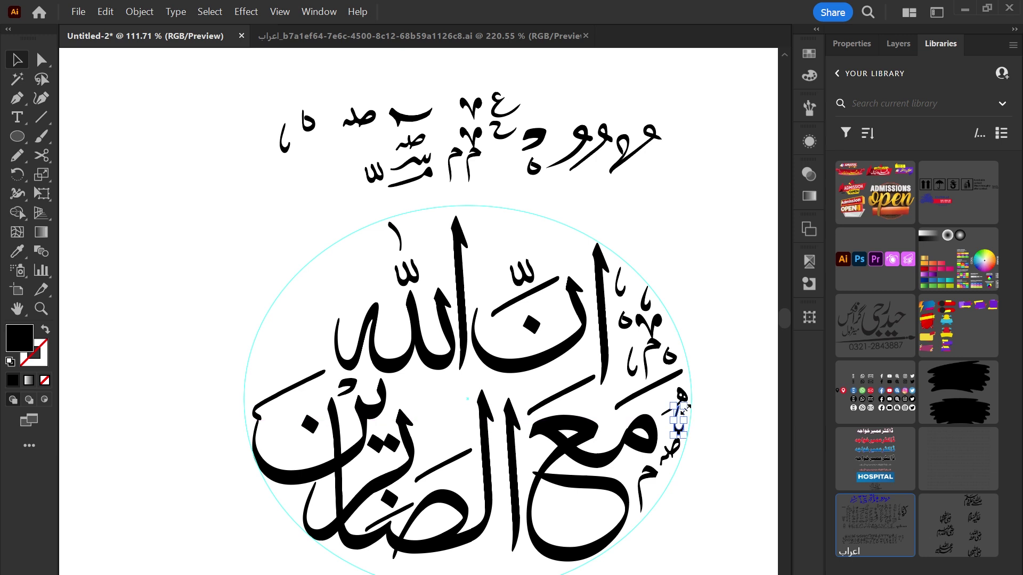
{"action": "left_click_drag", "start_coordinate": [693, 525], "coordinate": [705, 501]}
{"action": "mouse_move", "coordinate": [661, 453]}
{"action": "left_mouse_down"}
{"action": "mouse_move", "coordinate": [594, 487]}
{"action": "mouse_move", "coordinate": [604, 507]}
{"action": "mouse_move", "coordinate": [684, 300]}
{"action": "left_mouse_up"}
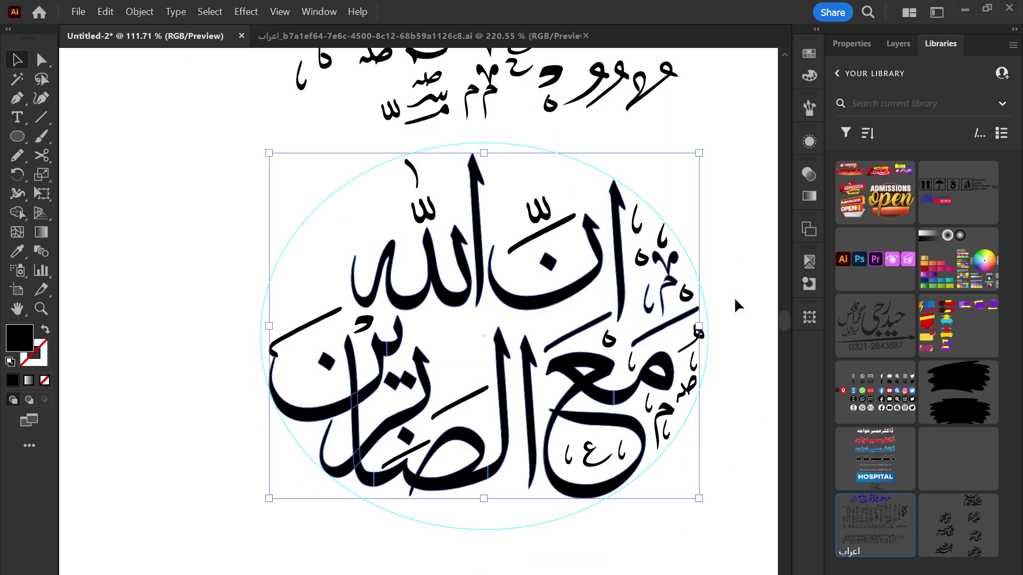
{"action": "left_click_drag", "start_coordinate": [651, 360], "coordinate": [594, 349]}
{"action": "left_click_drag", "start_coordinate": [702, 378], "coordinate": [682, 428]}
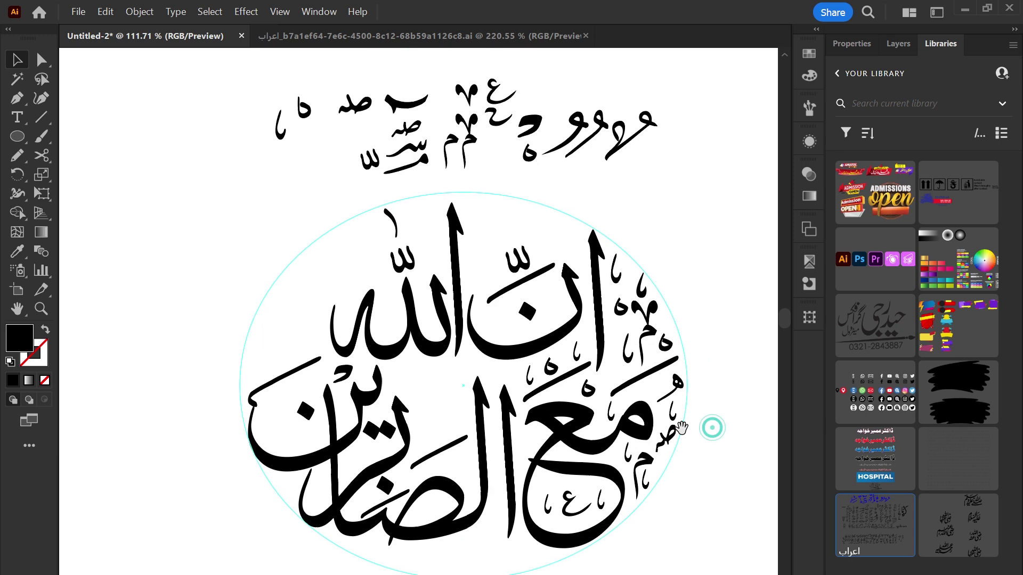
{"action": "left_click_drag", "start_coordinate": [581, 462], "coordinate": [590, 385]}
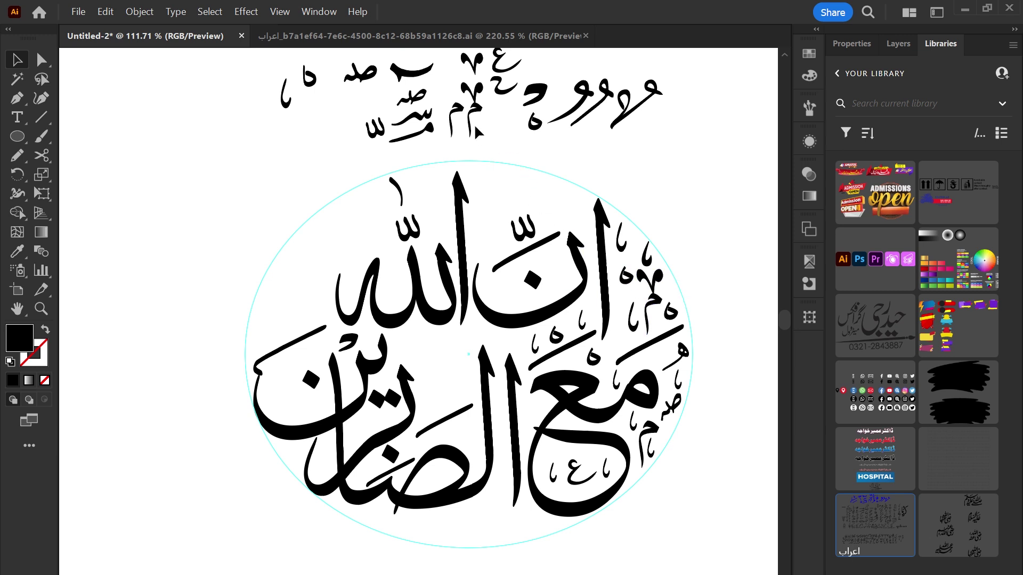
Add small marks at the top centre of the oval.
{"action": "left_click_drag", "start_coordinate": [503, 158], "coordinate": [552, 190]}
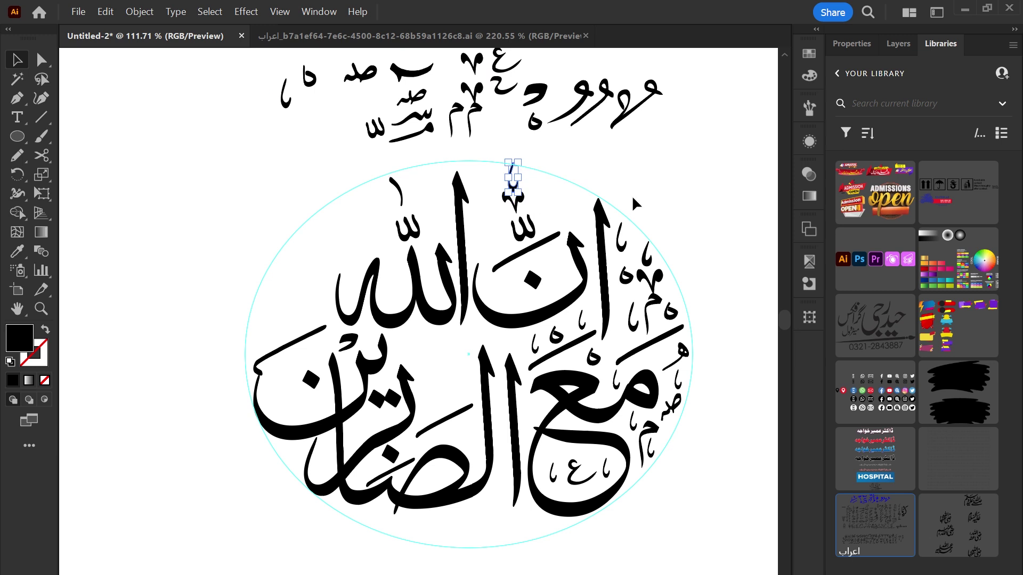
{"action": "mouse_move", "coordinate": [552, 190]}
{"action": "left_mouse_down"}
{"action": "mouse_move", "coordinate": [557, 208]}
{"action": "mouse_move", "coordinate": [494, 229]}
{"action": "left_mouse_up"}
{"action": "left_click_drag", "start_coordinate": [515, 191], "coordinate": [488, 191]}
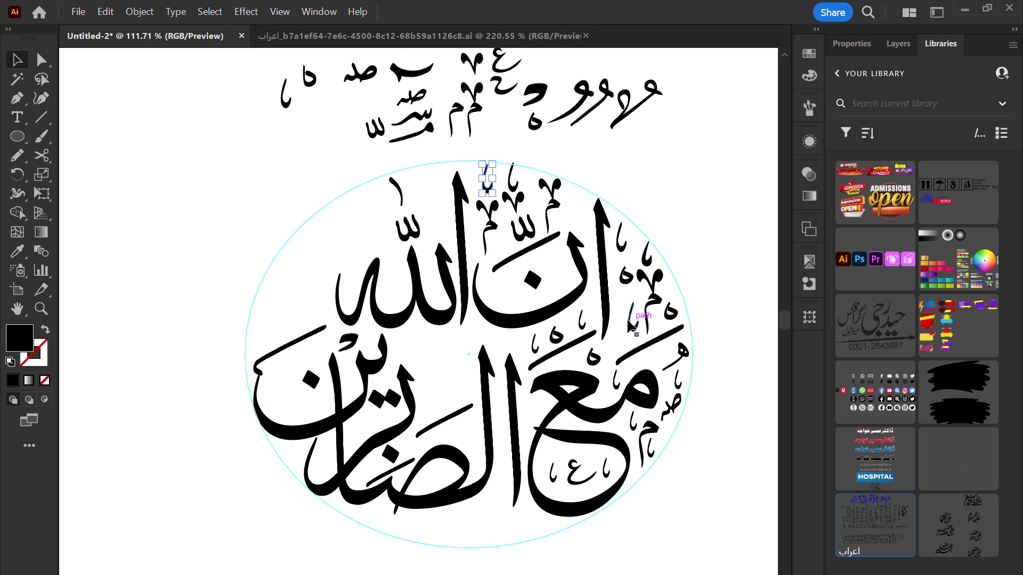
Fill remaining gaps in the centre and near the bottom of the oval with diacritic marks.
{"action": "left_click_drag", "start_coordinate": [486, 184], "coordinate": [510, 293]}
{"action": "left_click_drag", "start_coordinate": [626, 320], "coordinate": [557, 280]}
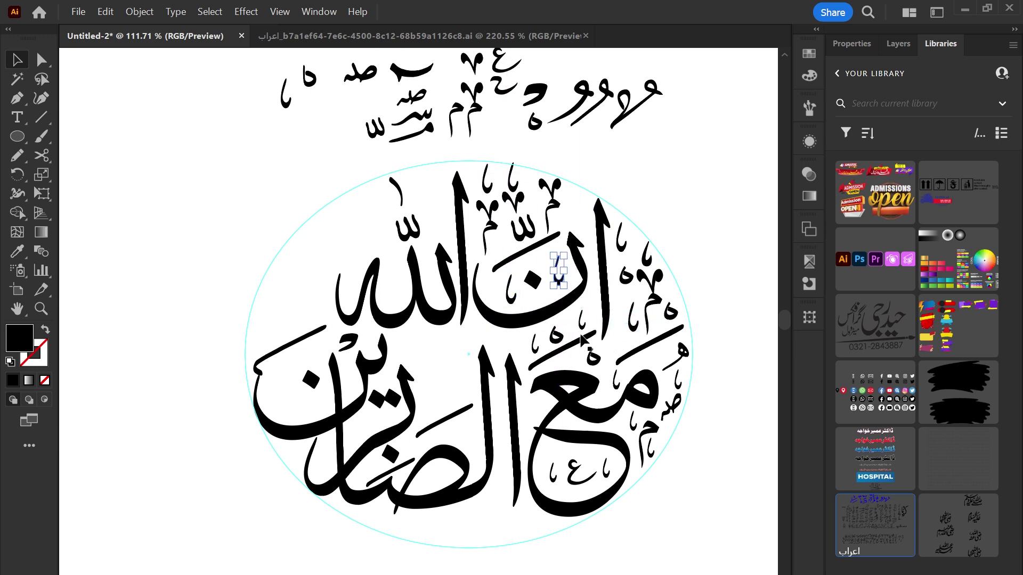
{"action": "left_click_drag", "start_coordinate": [557, 281], "coordinate": [544, 265]}
{"action": "left_click_drag", "start_coordinate": [557, 359], "coordinate": [493, 503]}
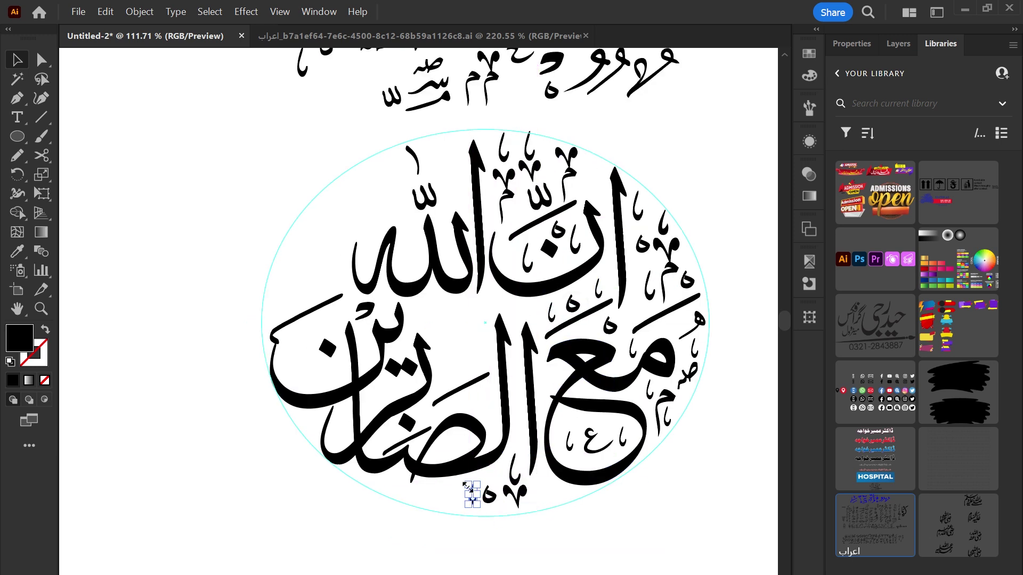
{"action": "left_click_drag", "start_coordinate": [493, 504], "coordinate": [468, 491]}
{"action": "mouse_move", "coordinate": [486, 145]}
{"action": "left_mouse_down"}
{"action": "mouse_move", "coordinate": [469, 356]}
{"action": "mouse_move", "coordinate": [448, 314]}
{"action": "mouse_move", "coordinate": [452, 339]}
{"action": "left_mouse_up"}
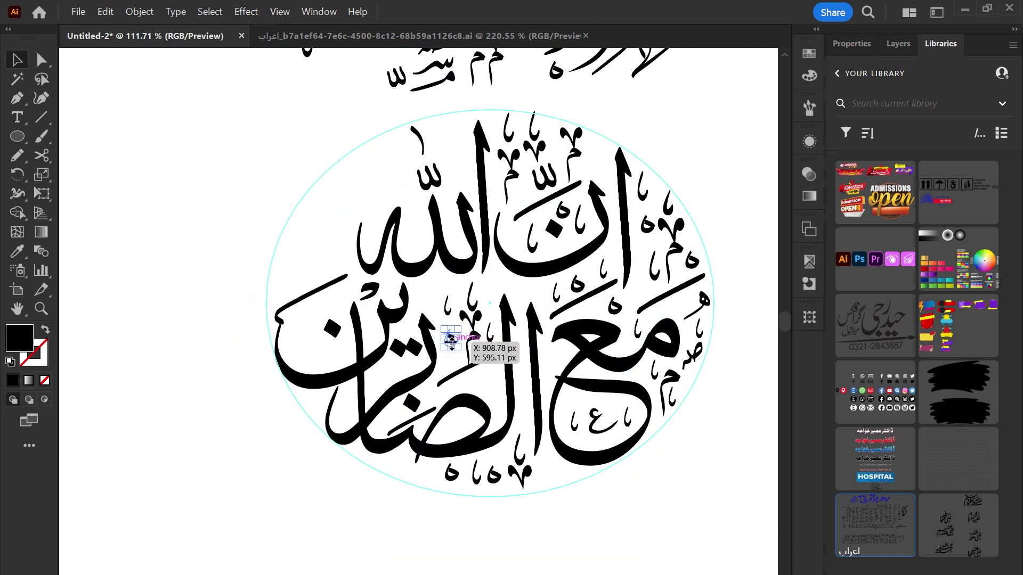
{"action": "scroll", "coordinate": [486, 400], "scroll_direction": "up", "scroll_amount": 3}
{"action": "left_click_drag", "start_coordinate": [463, 208], "coordinate": [467, 379]}
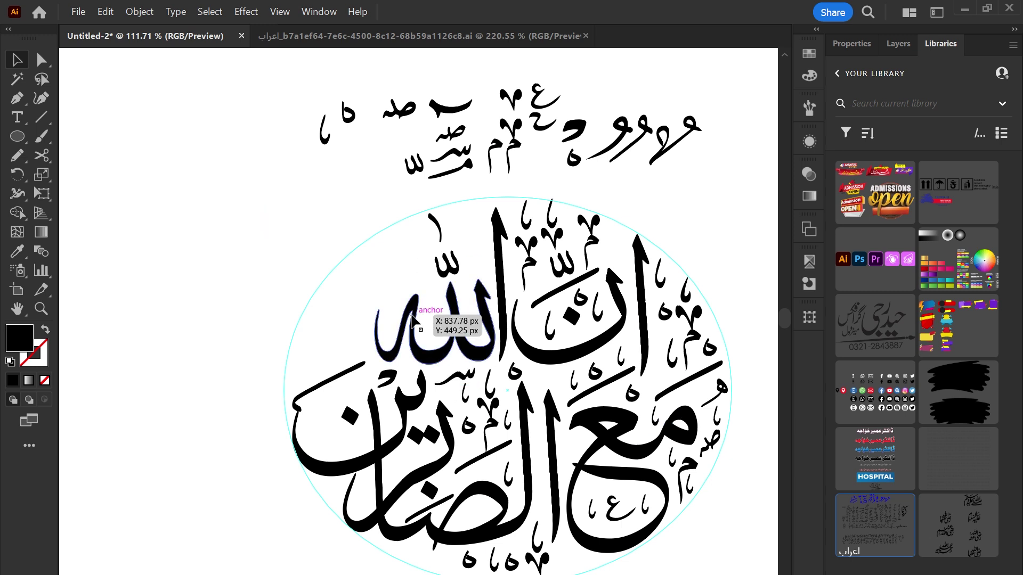
Add ه- and م-style marks left of الله and الصابرين, then delete the spare row.
{"action": "left_click_drag", "start_coordinate": [554, 122], "coordinate": [405, 277]}
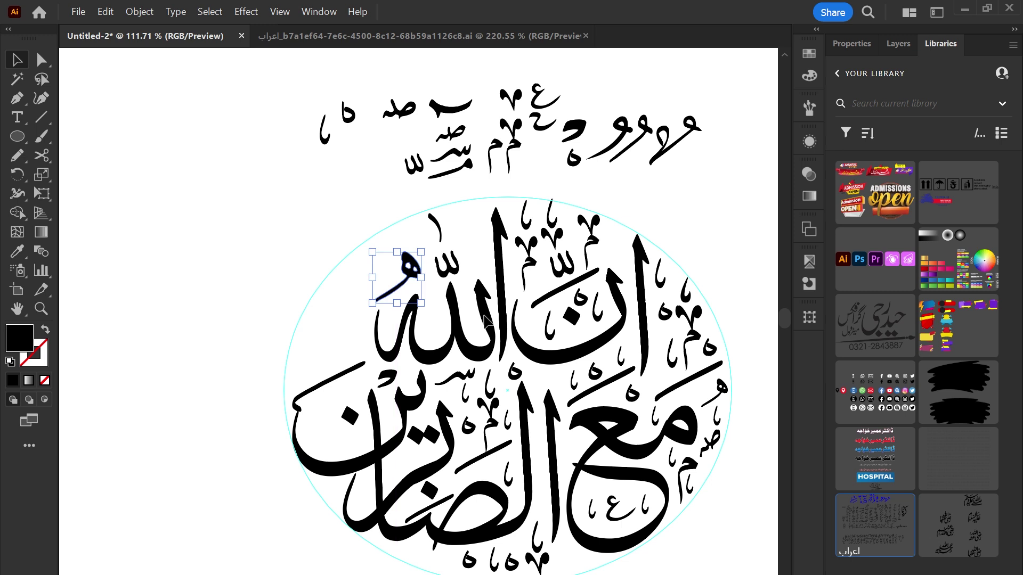
{"action": "mouse_move", "coordinate": [486, 319]}
{"action": "left_mouse_down"}
{"action": "mouse_move", "coordinate": [430, 154]}
{"action": "mouse_move", "coordinate": [332, 299]}
{"action": "left_mouse_up"}
{"action": "left_click_drag", "start_coordinate": [476, 156], "coordinate": [357, 337]}
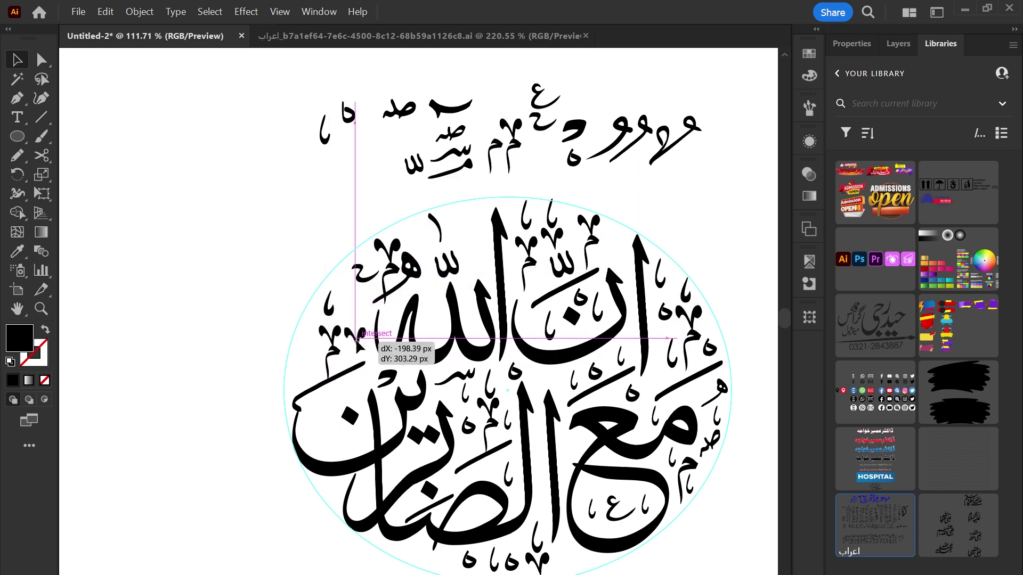
{"action": "left_click_drag", "start_coordinate": [357, 337], "coordinate": [507, 567]}
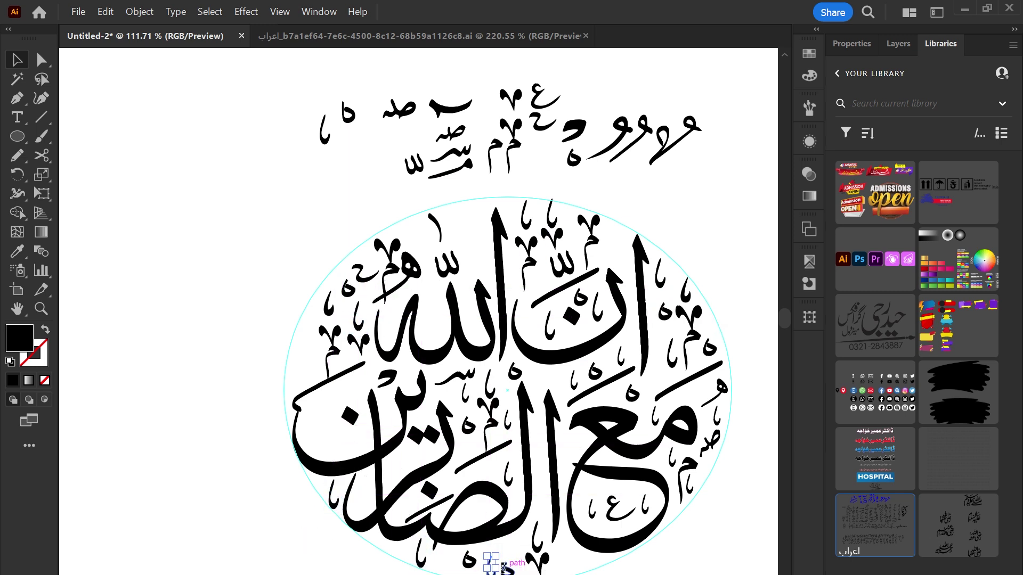
{"action": "left_click_drag", "start_coordinate": [502, 564], "coordinate": [515, 563]}
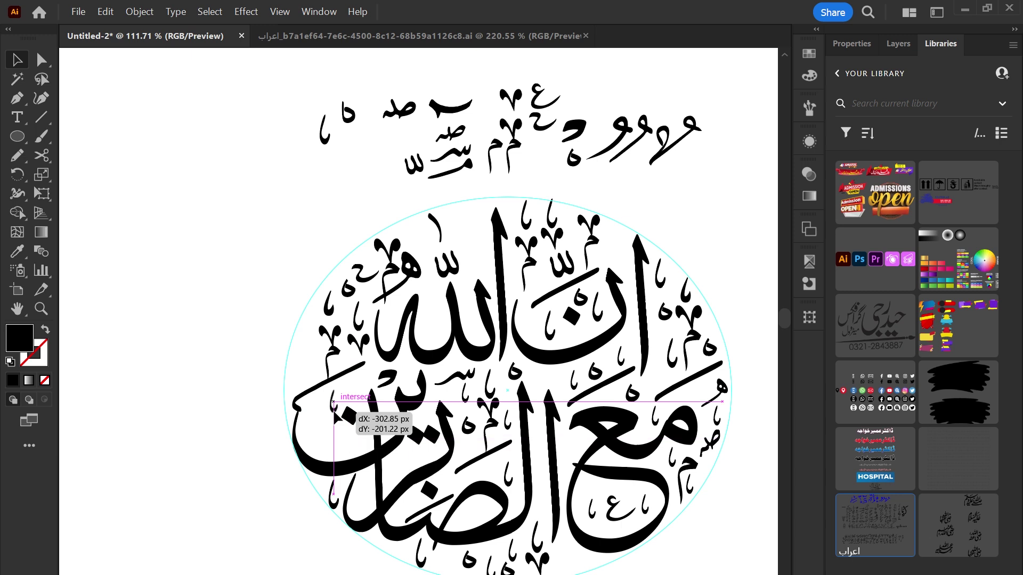
{"action": "mouse_move", "coordinate": [368, 389]}
{"action": "left_mouse_down"}
{"action": "mouse_move", "coordinate": [371, 377]}
{"action": "mouse_move", "coordinate": [367, 425]}
{"action": "left_mouse_up"}
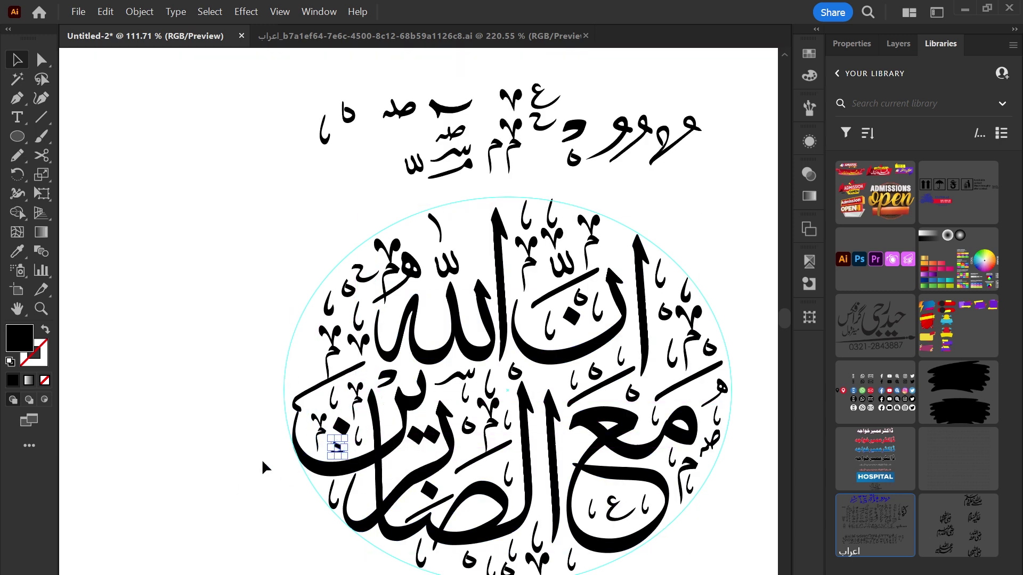
{"action": "key", "text": "Delete"}
{"action": "key", "text": "ctrl+minus"}
{"action": "key", "text": "ctrl+minus"}
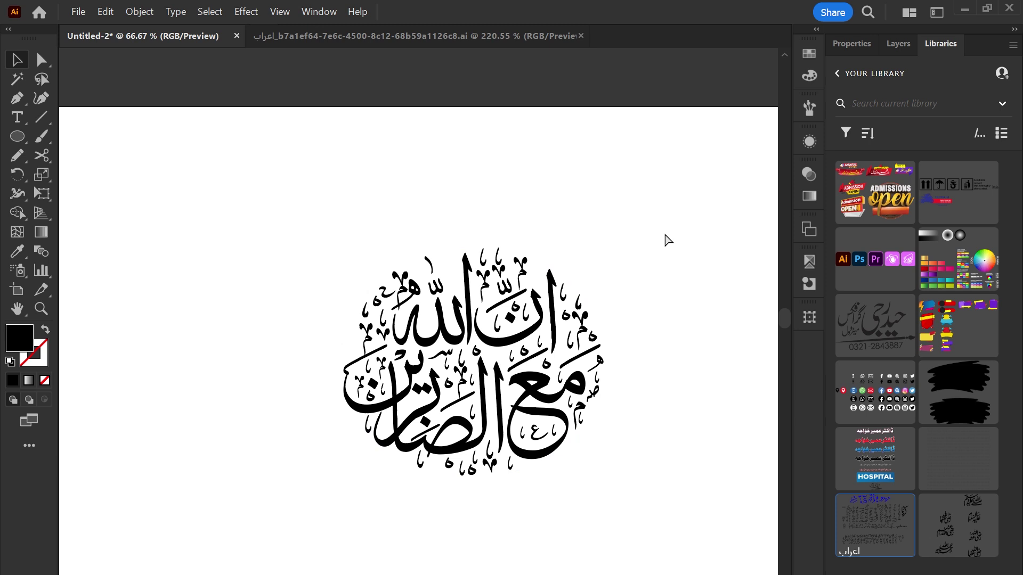
Select the whole calligraphic medallion and scale it up proportionally to fill most of the artboard.
{"action": "left_click_drag", "start_coordinate": [320, 235], "coordinate": [671, 539]}
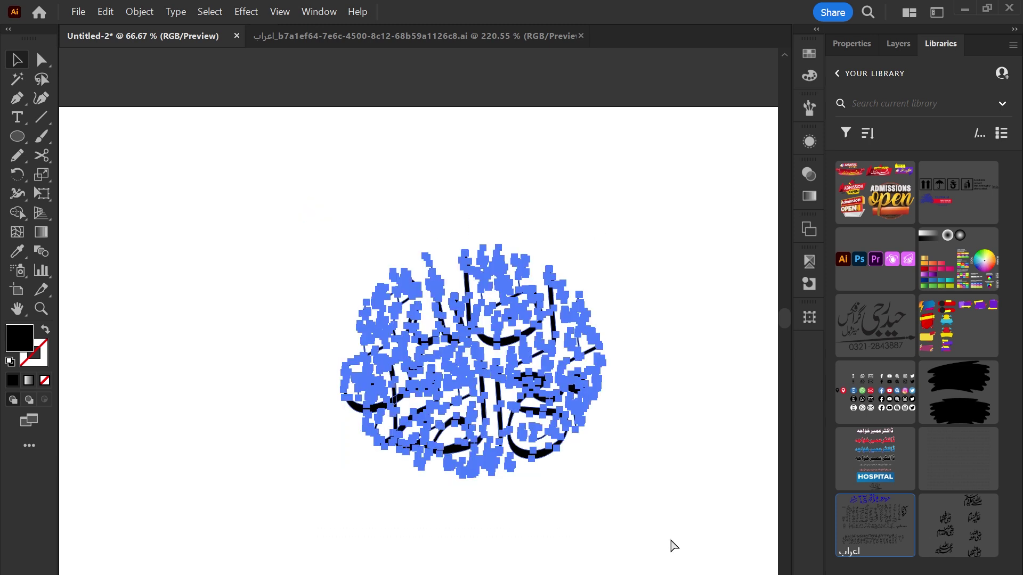
{"action": "key", "text": "ctrl+minus"}
{"action": "key", "text": "ctrl+minus"}
{"action": "key", "text": "ctrl+0"}
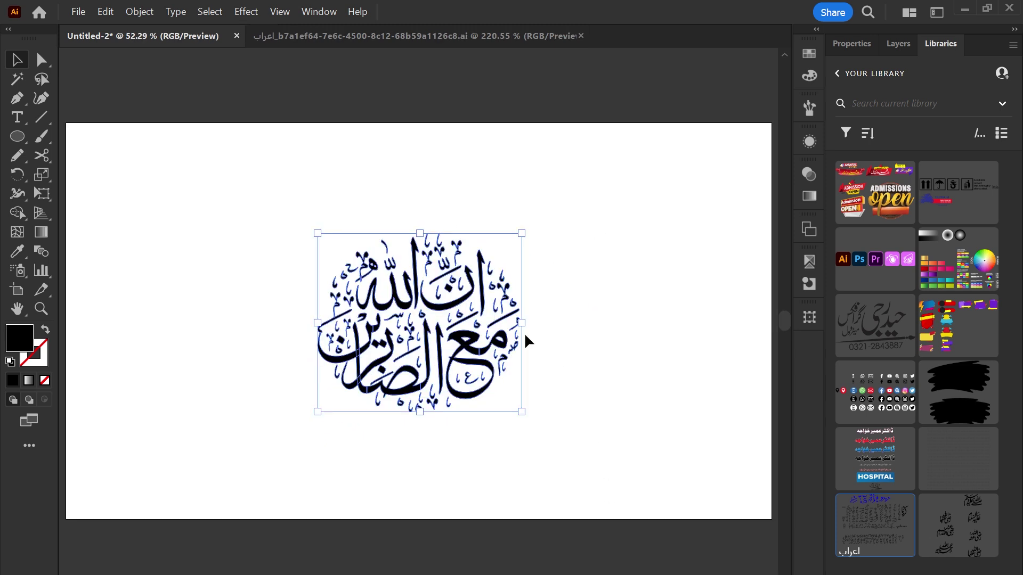
{"action": "left_click_drag", "start_coordinate": [522, 323], "coordinate": [603, 338]}
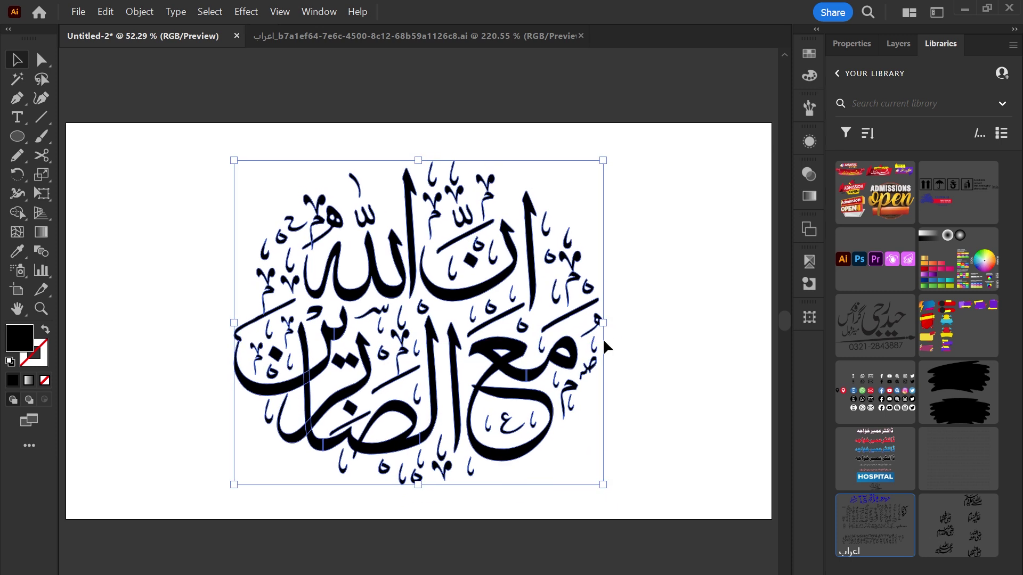
{"action": "left_click", "coordinate": [626, 375]}
{"action": "key", "text": "ctrl+minus"}
{"action": "key", "text": "ctrl+minus"}
{"action": "key", "text": "ctrl+0"}
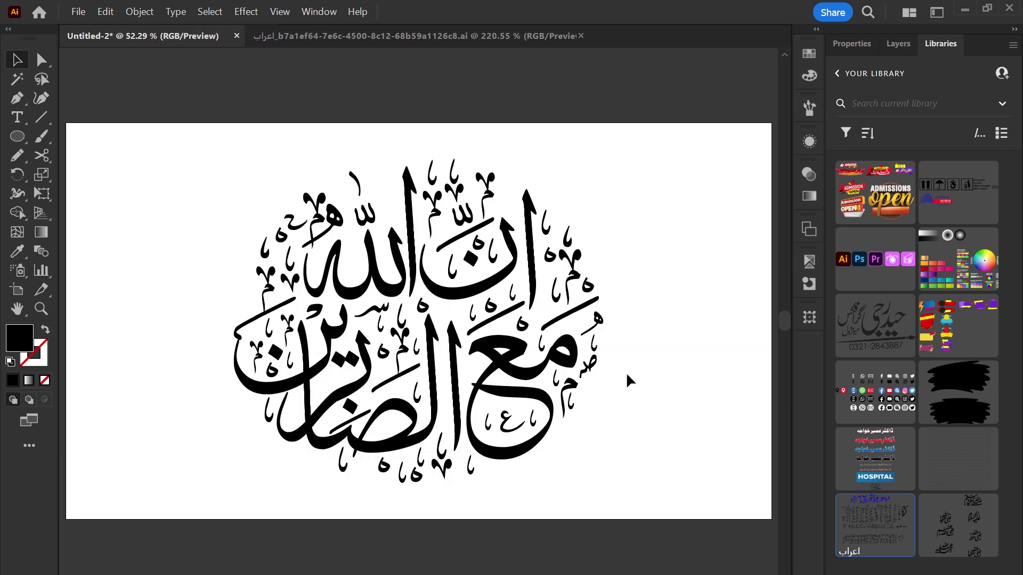
{"action": "left_click", "coordinate": [844, 45]}
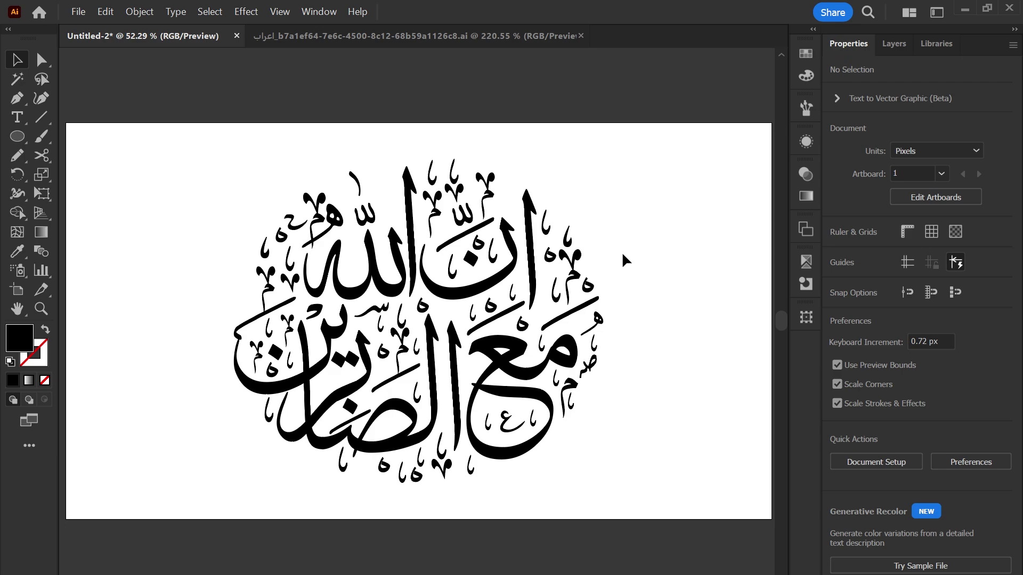